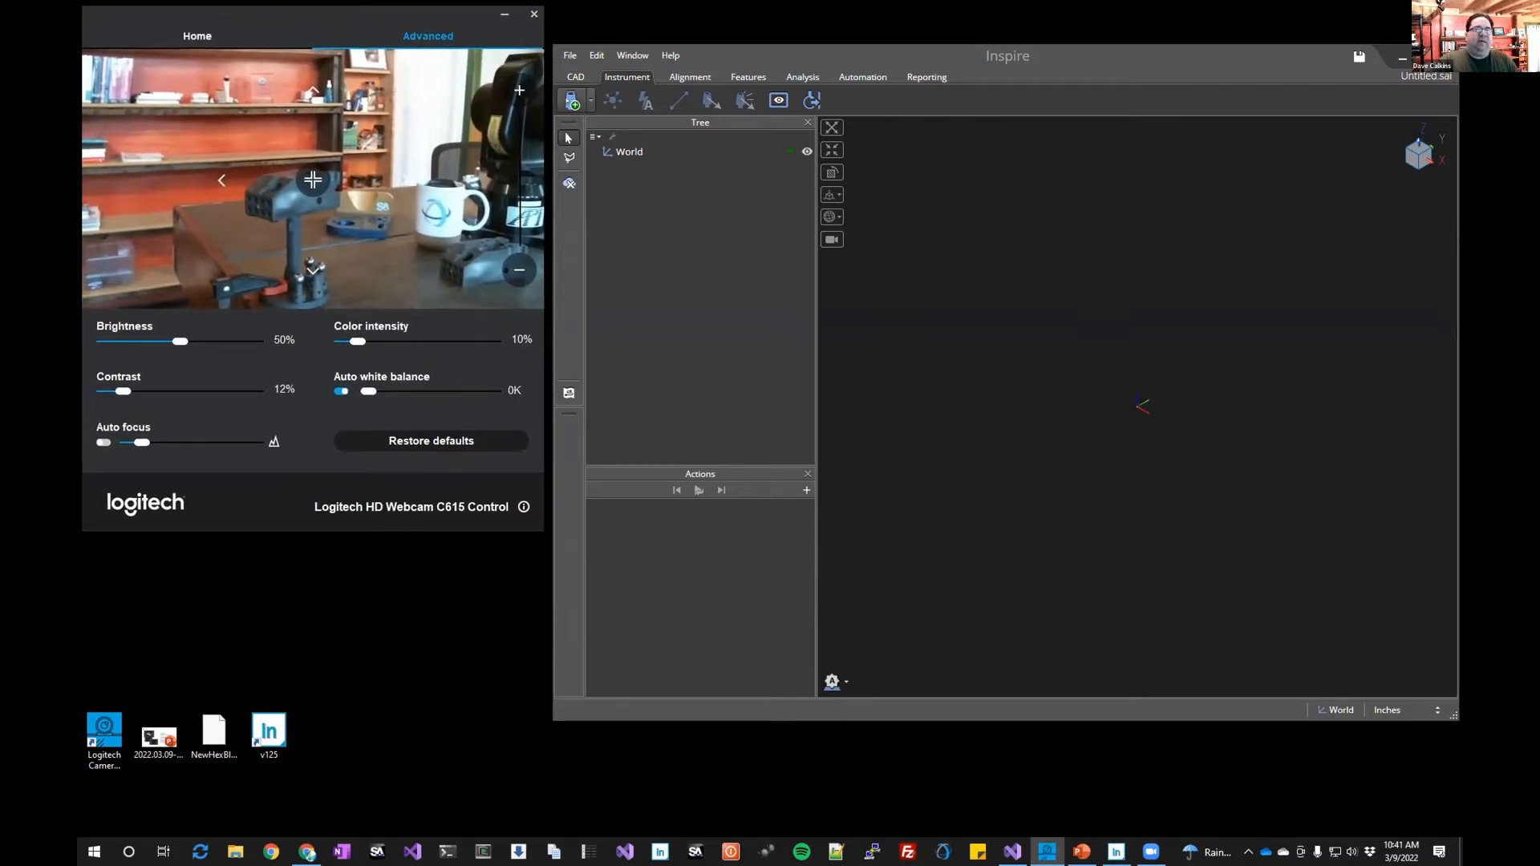
# Add a Hexagon ROMER Absolute SI-SE Arm (7-axis) instrument and connect to it
pyautogui.click(572, 104)
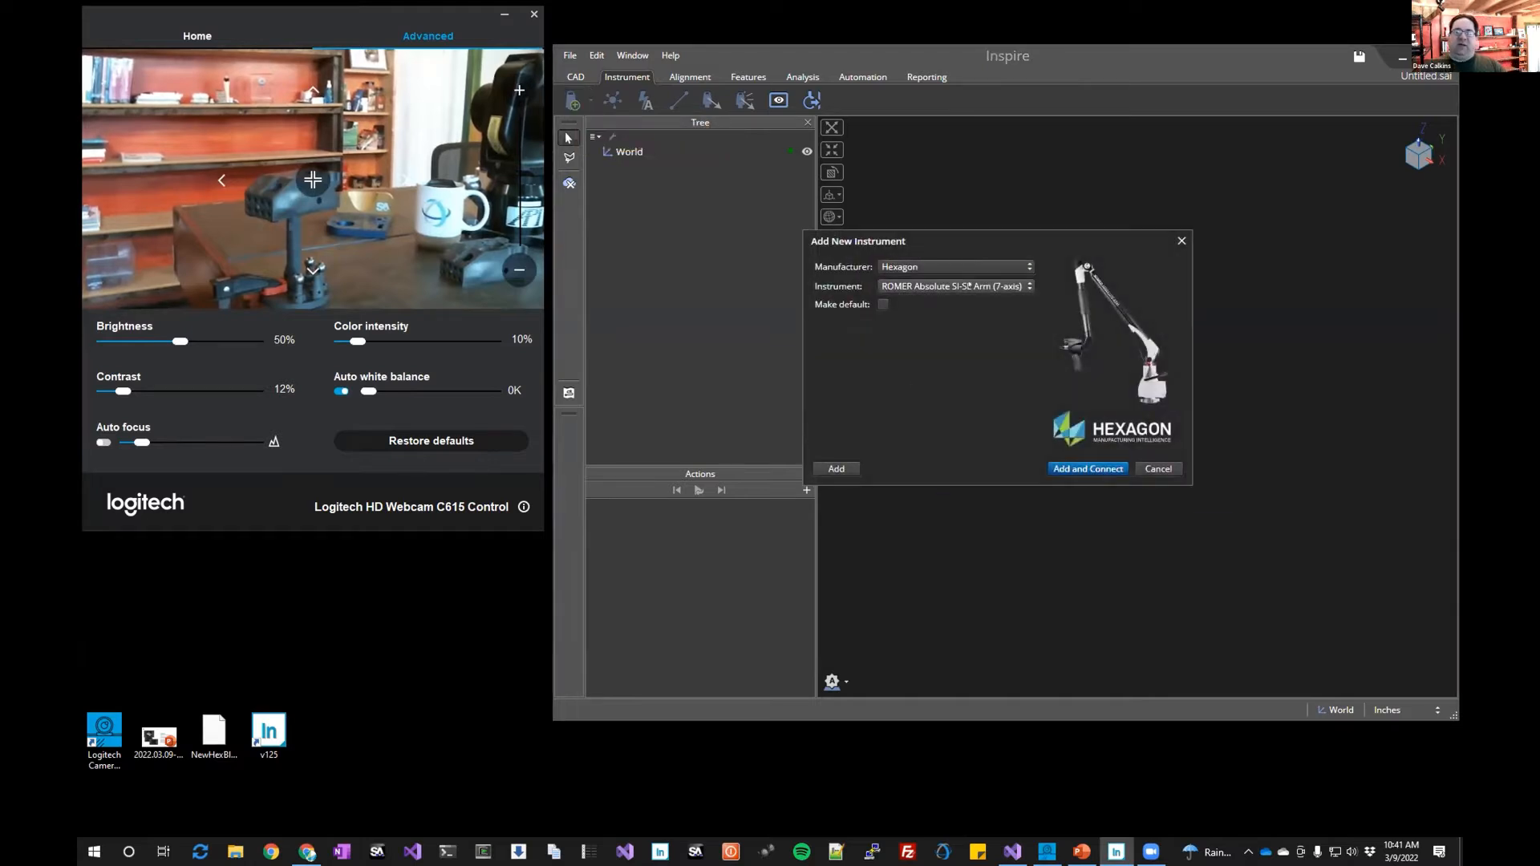
pyautogui.click(1015, 268)
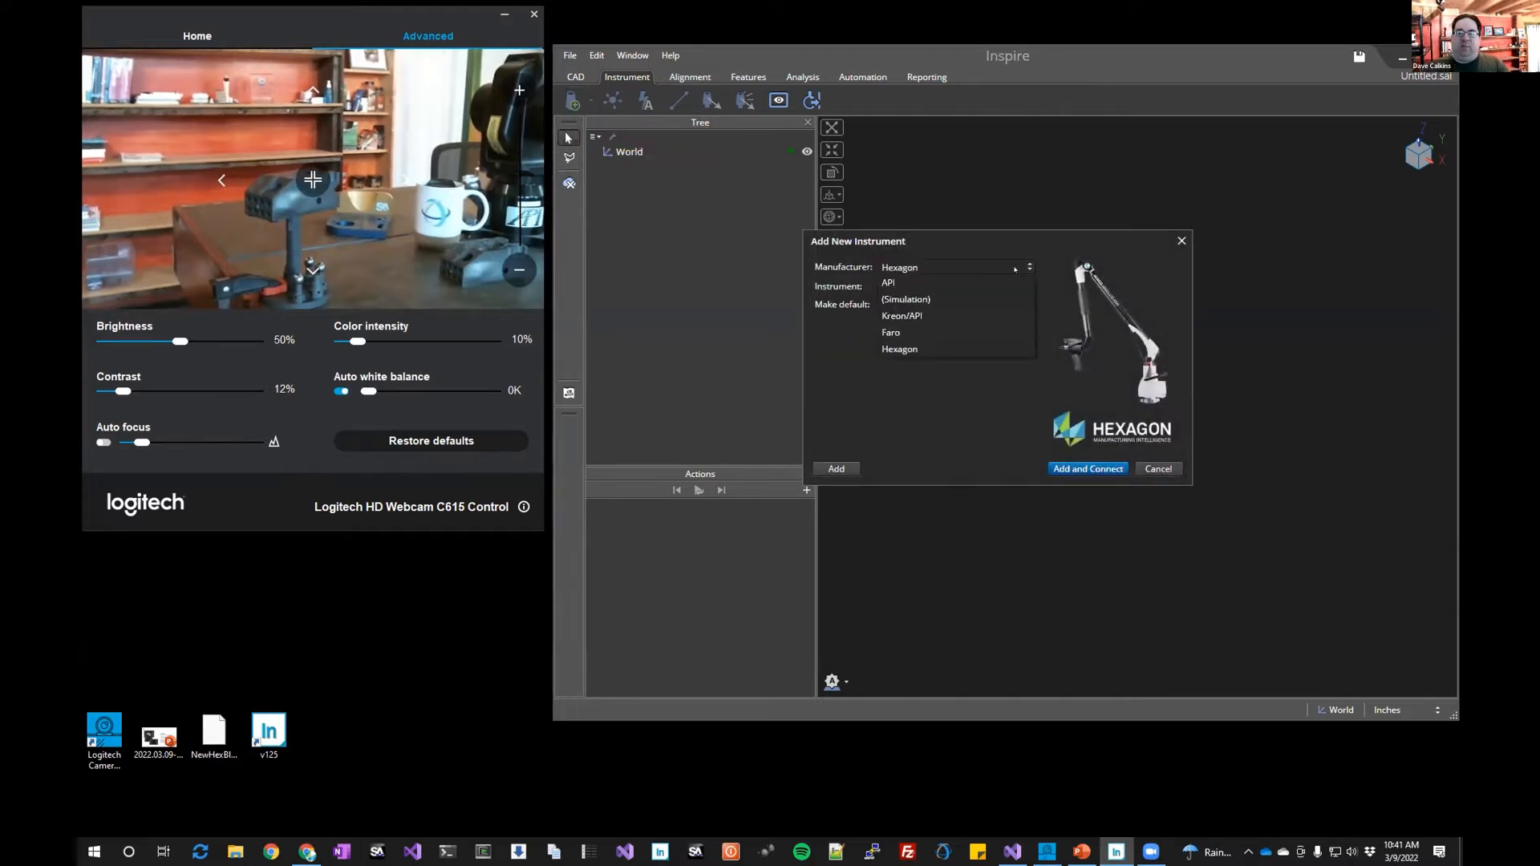
pyautogui.click(1003, 349)
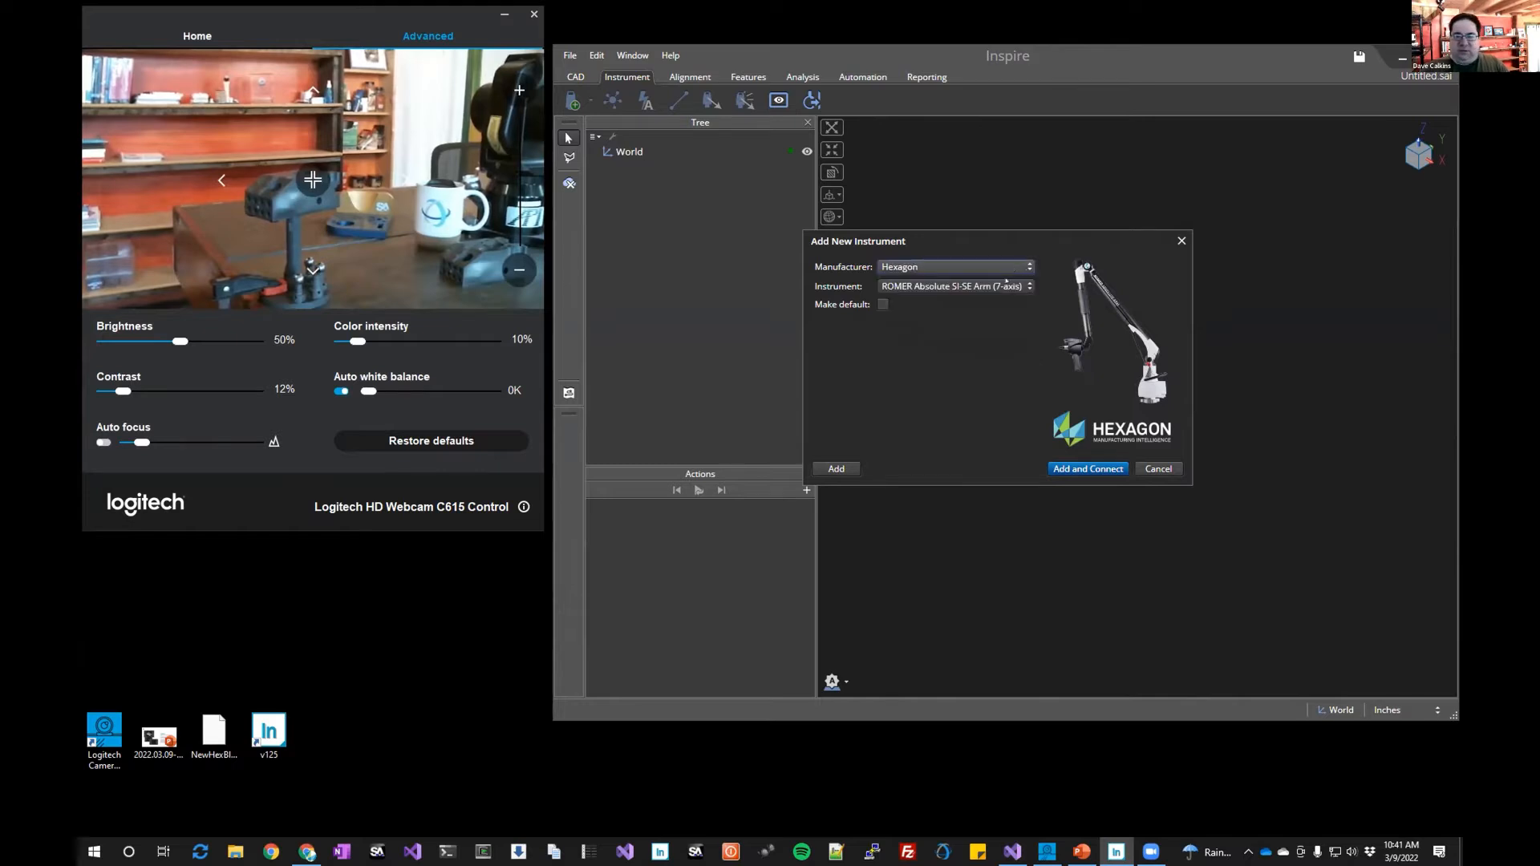
pyautogui.click(1005, 286)
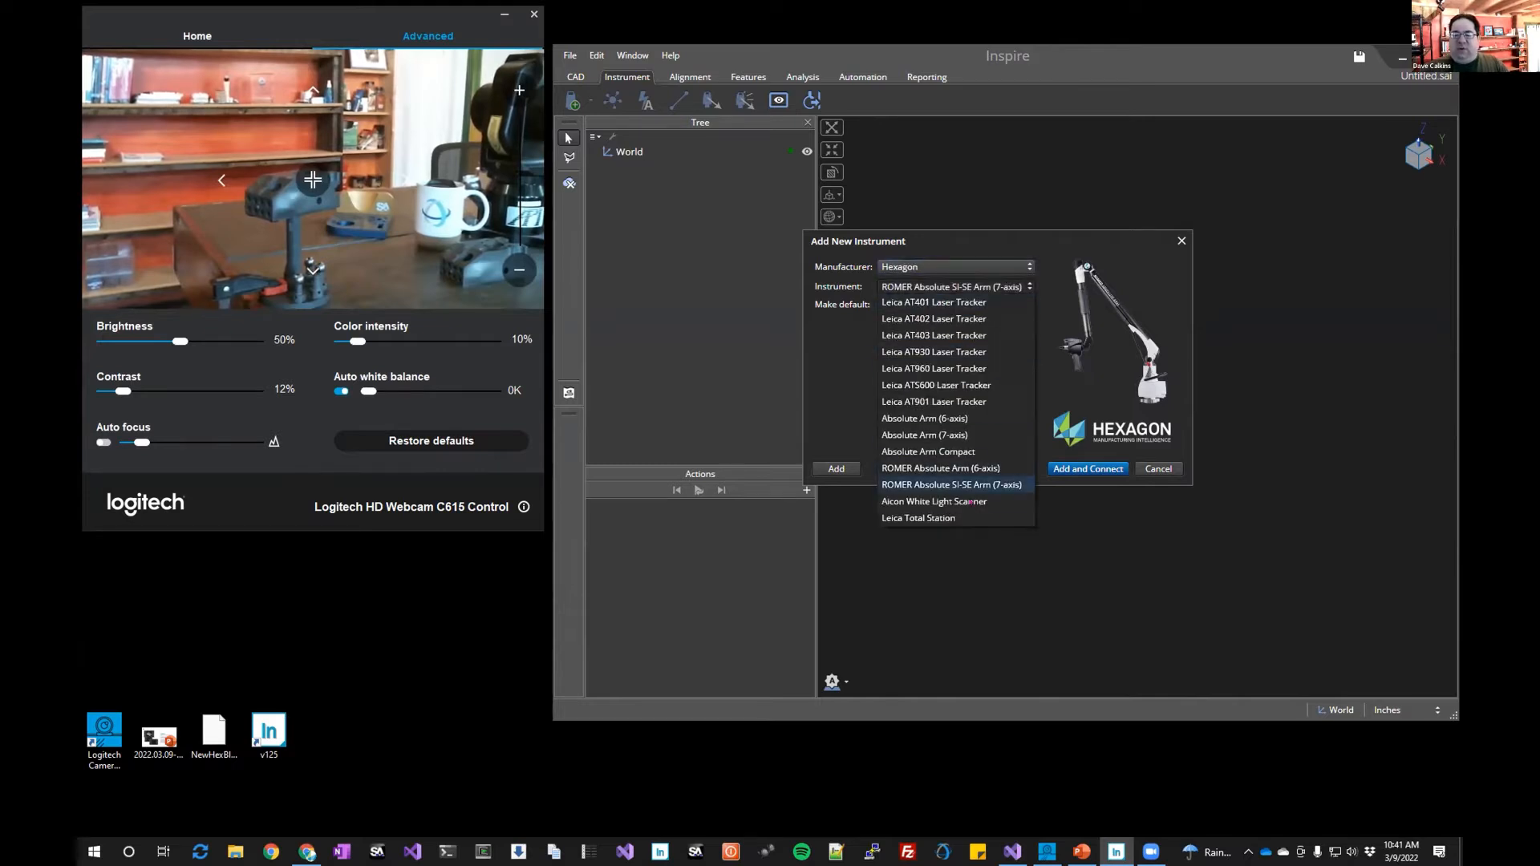
pyautogui.click(951, 485)
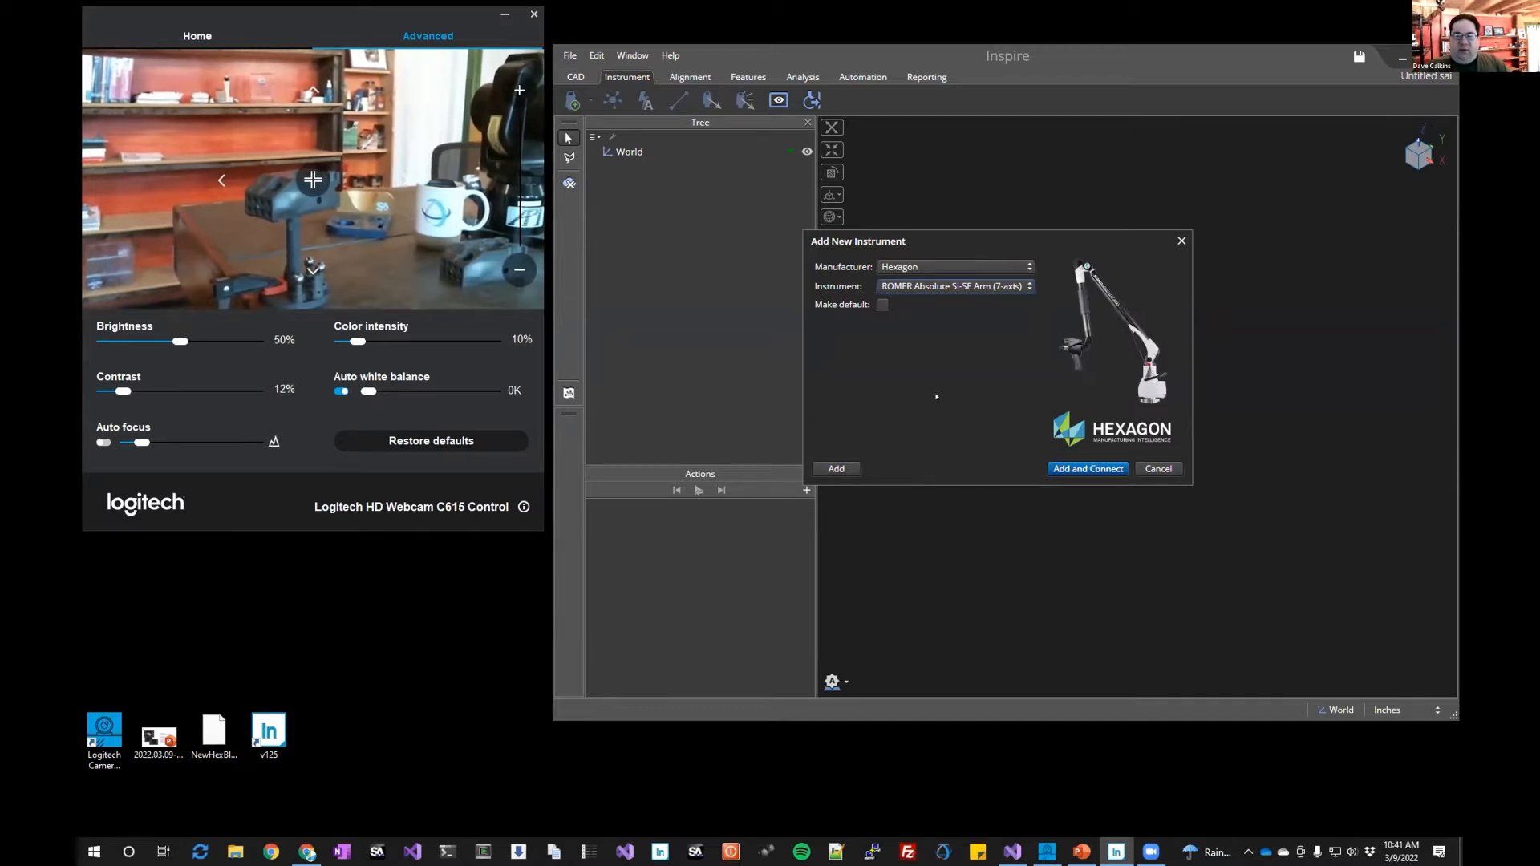
pyautogui.click(834, 467)
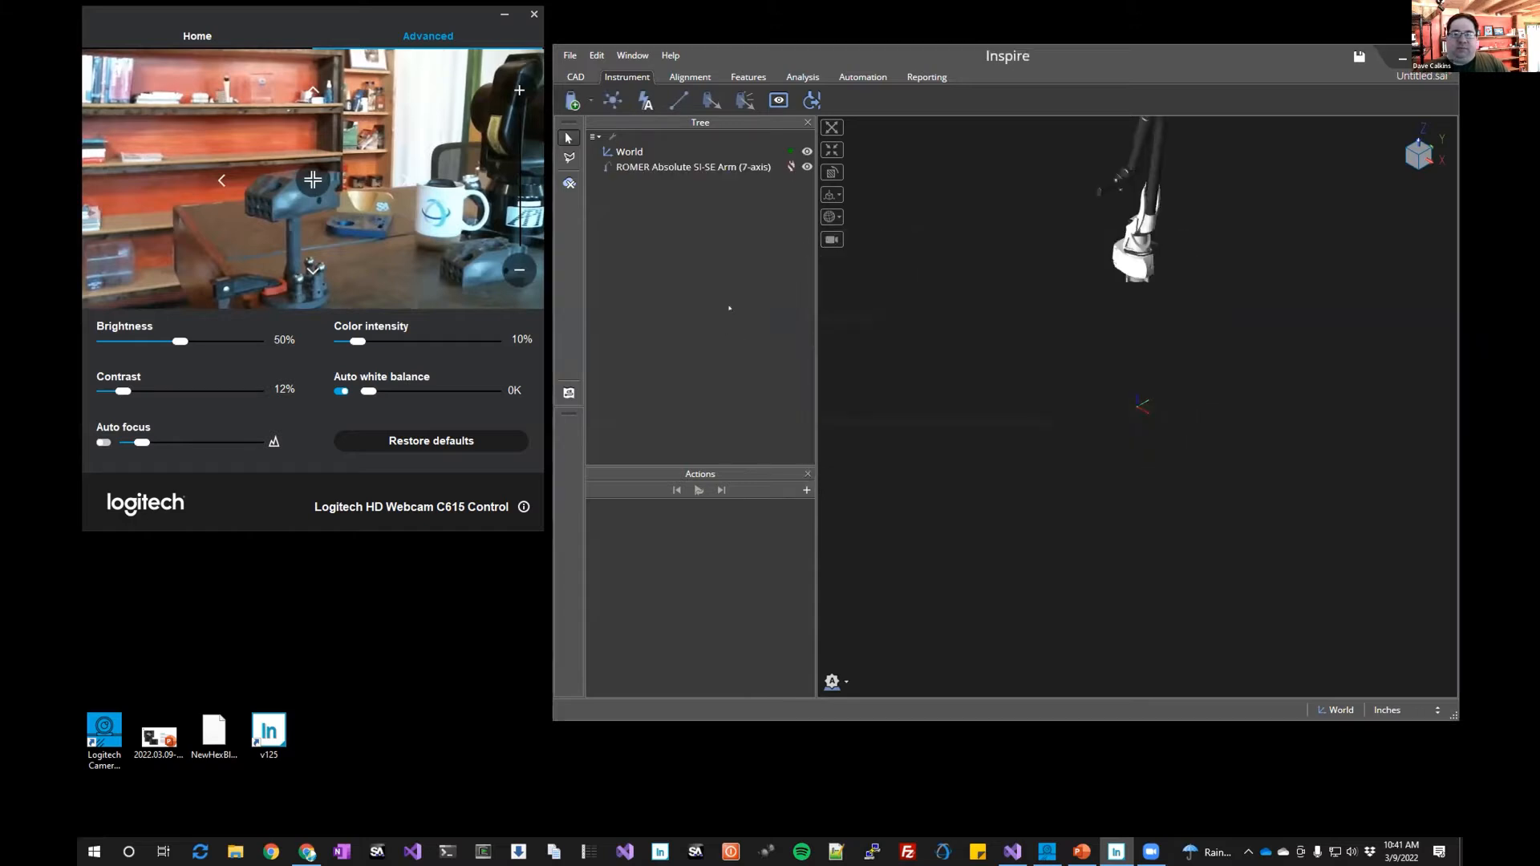
pyautogui.click(790, 167)
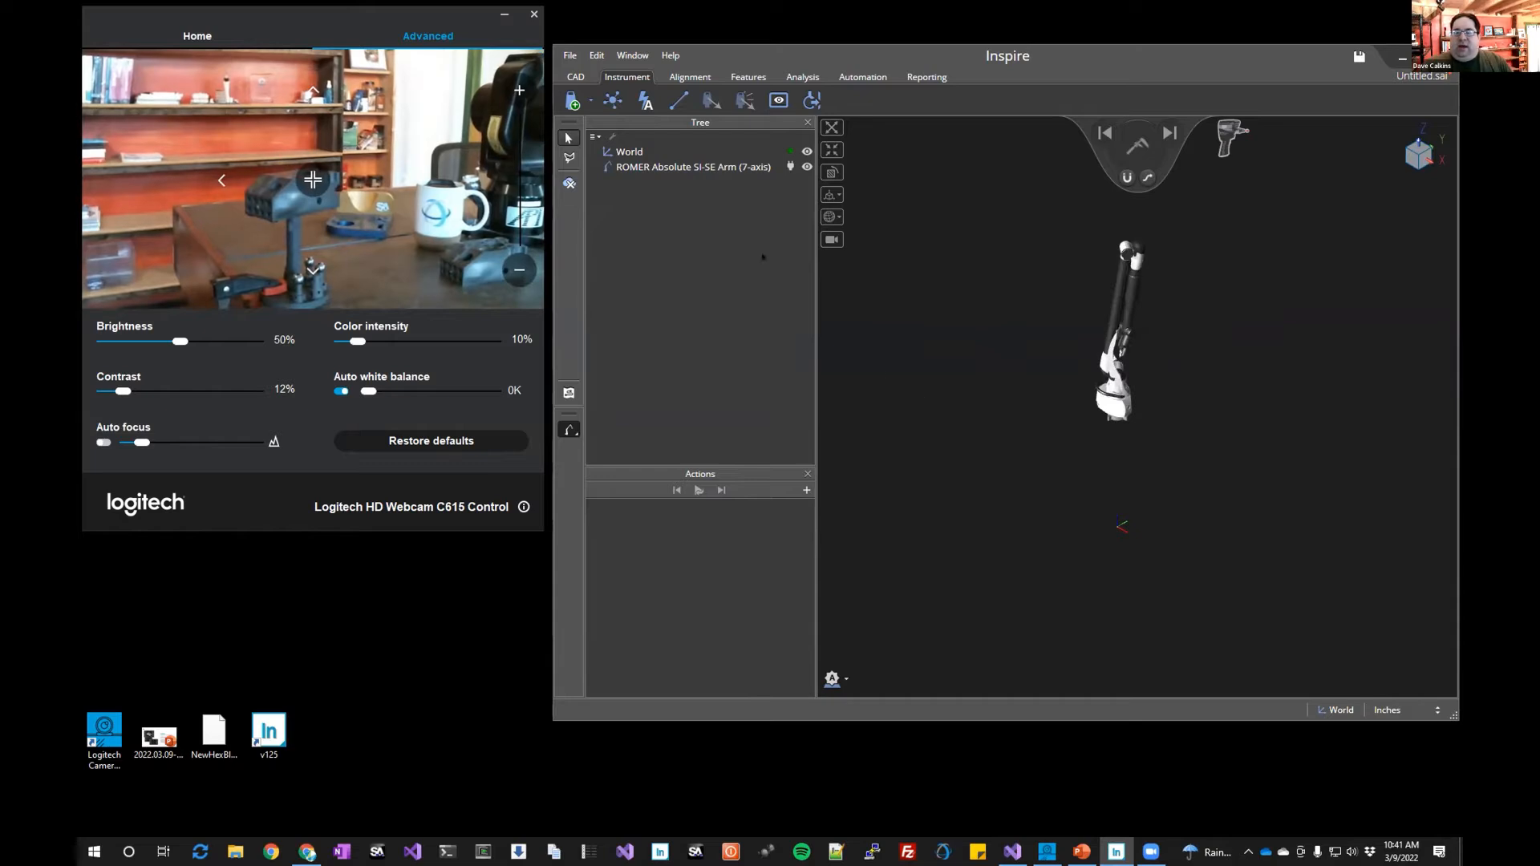
# Import the NewHexBlock_Small.SLDPRT model by dropping the desktop file into the 3D view
pyautogui.click(207, 735)
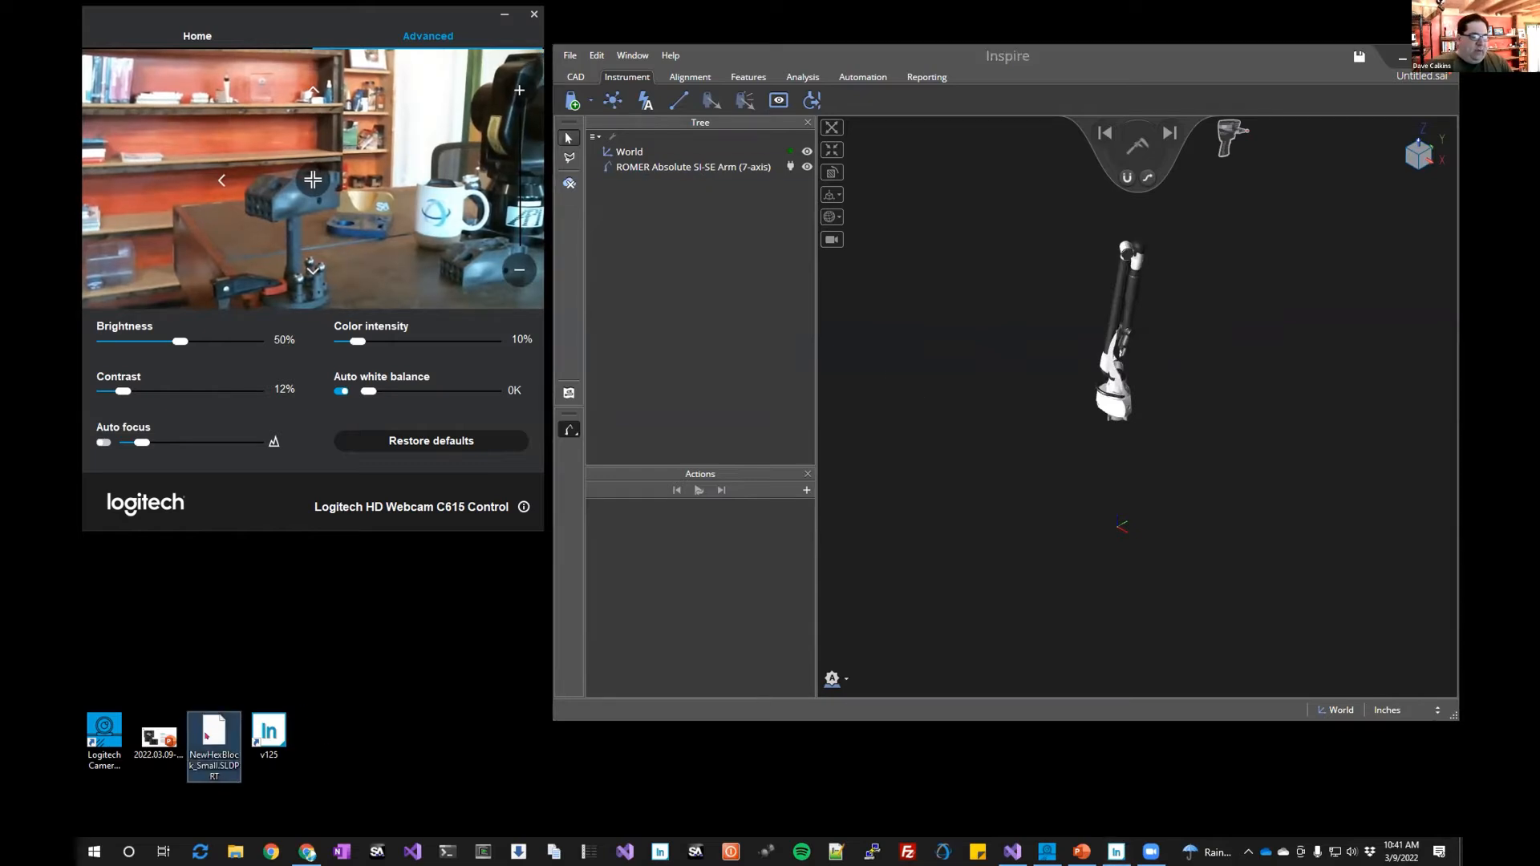
pyautogui.moveTo(206, 734); pyautogui.dragTo(973, 469)
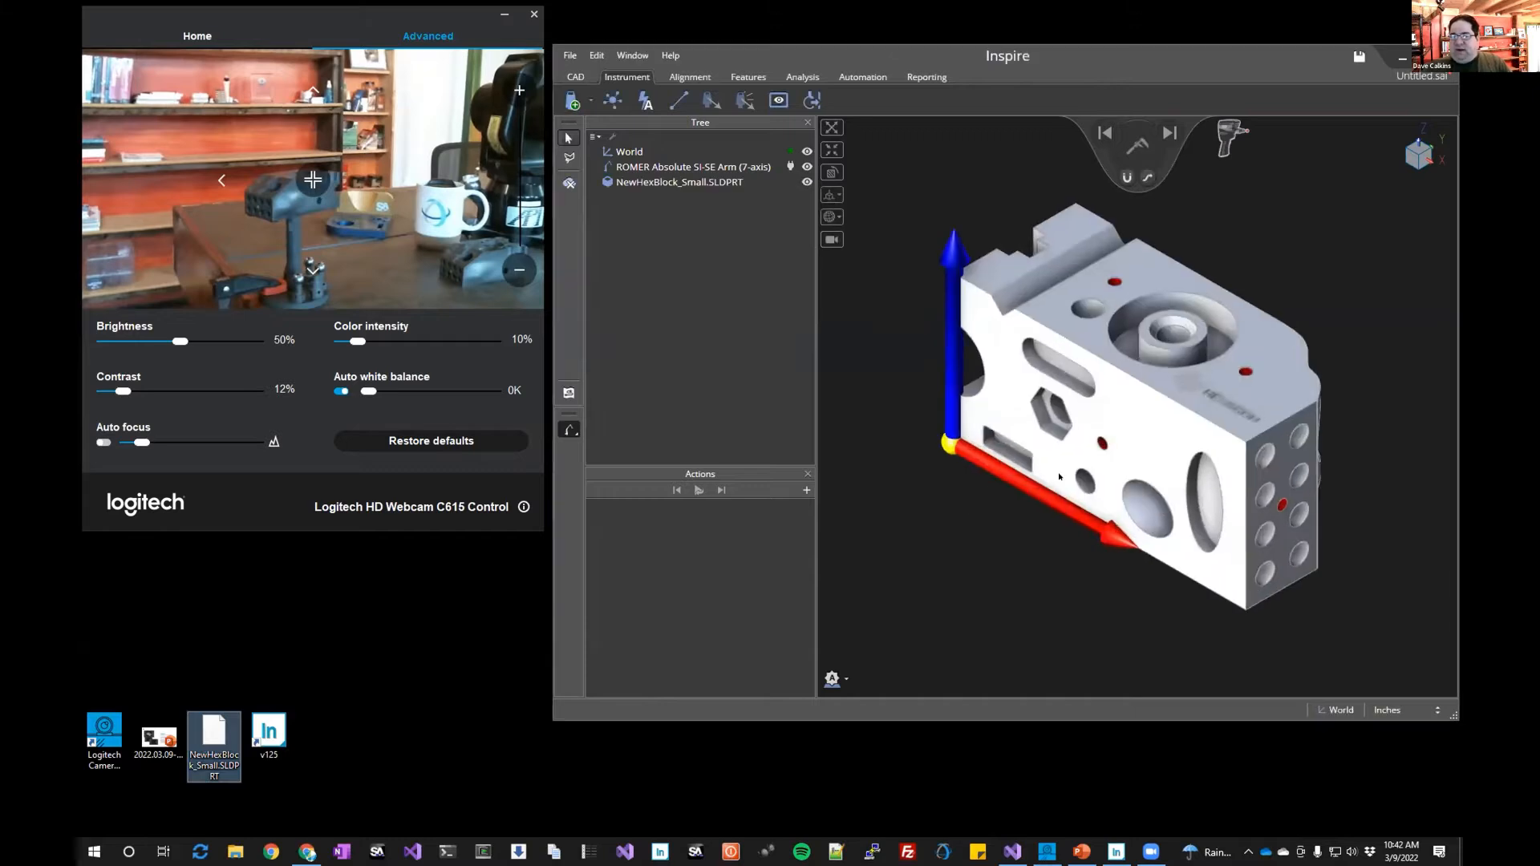
# Examine the part and the arm's position from different angles and zoom levels in the 3D view
pyautogui.moveTo(1105, 365); pyautogui.dragTo(1072, 430, button='middle')
pyautogui.scroll(-2, 1071, 430)
pyautogui.scroll(-3, 1071, 430)
pyautogui.scroll(3, 983, 458)
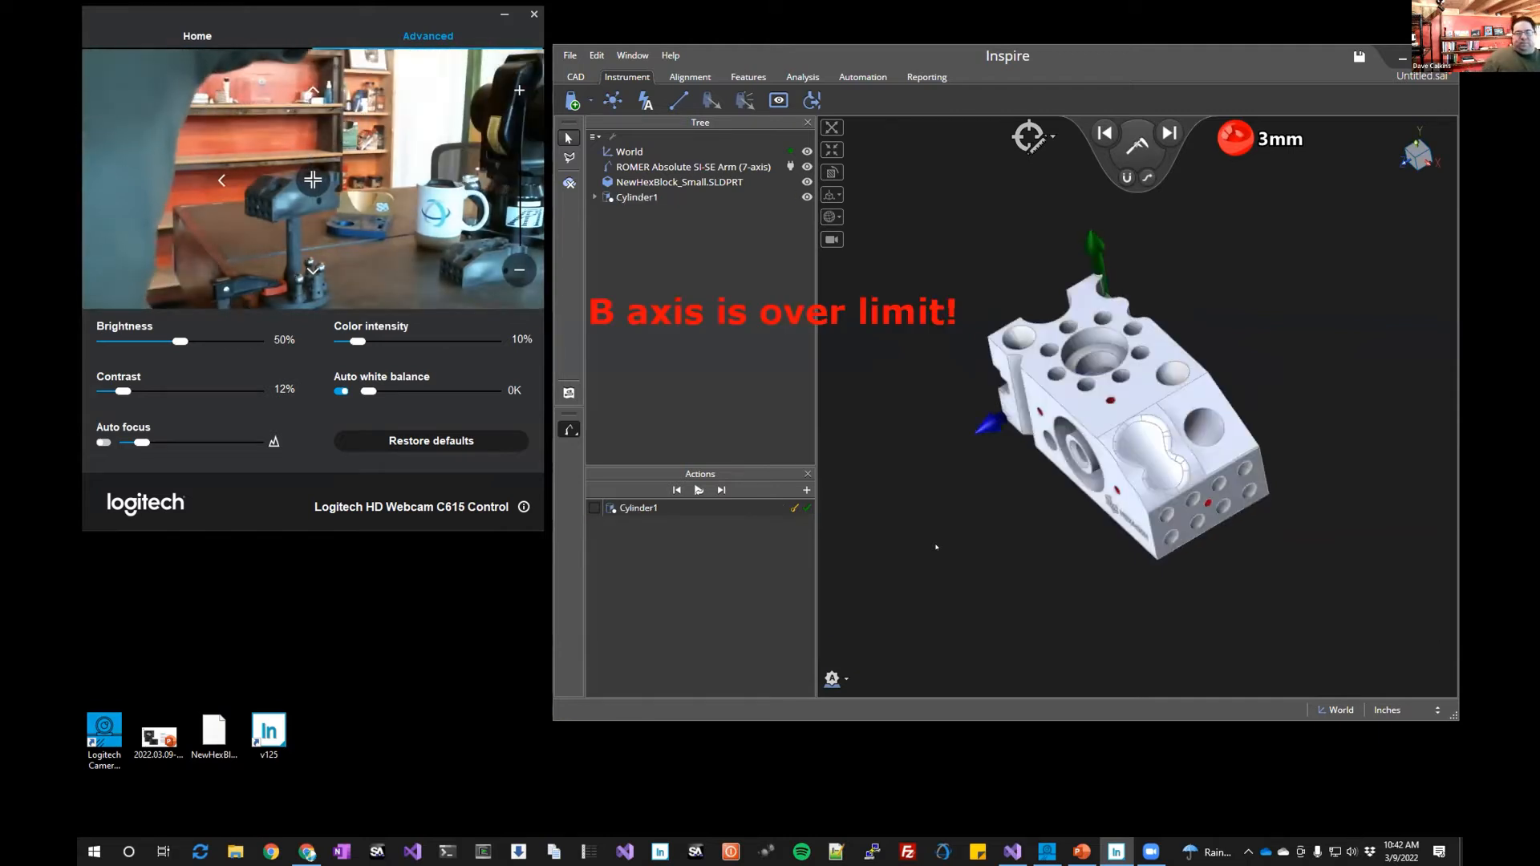
pyautogui.scroll(-10, 1057, 443)
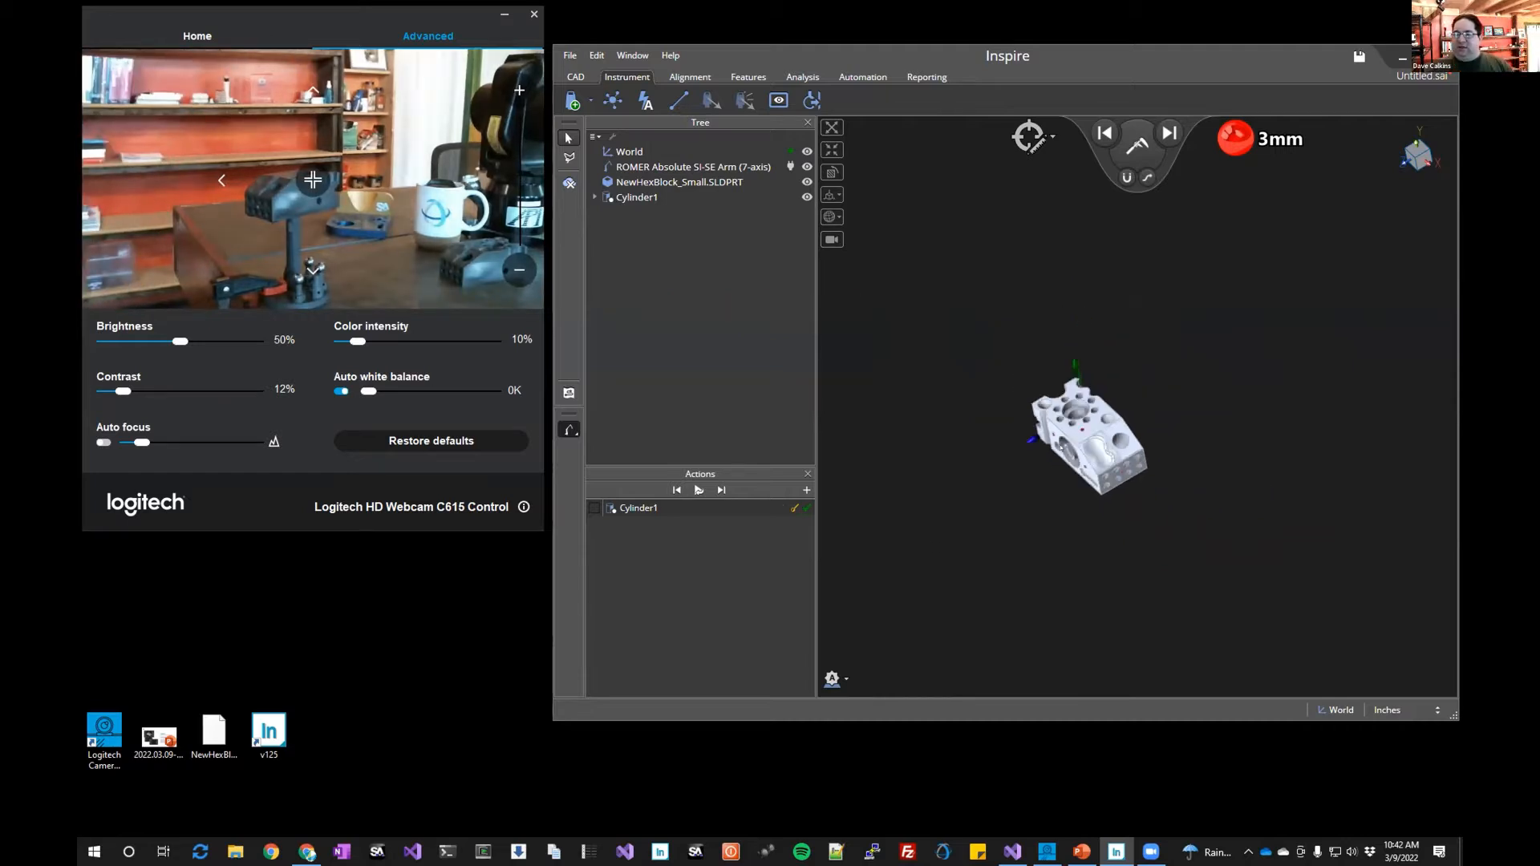
pyautogui.moveTo(956, 344); pyautogui.dragTo(1013, 365)
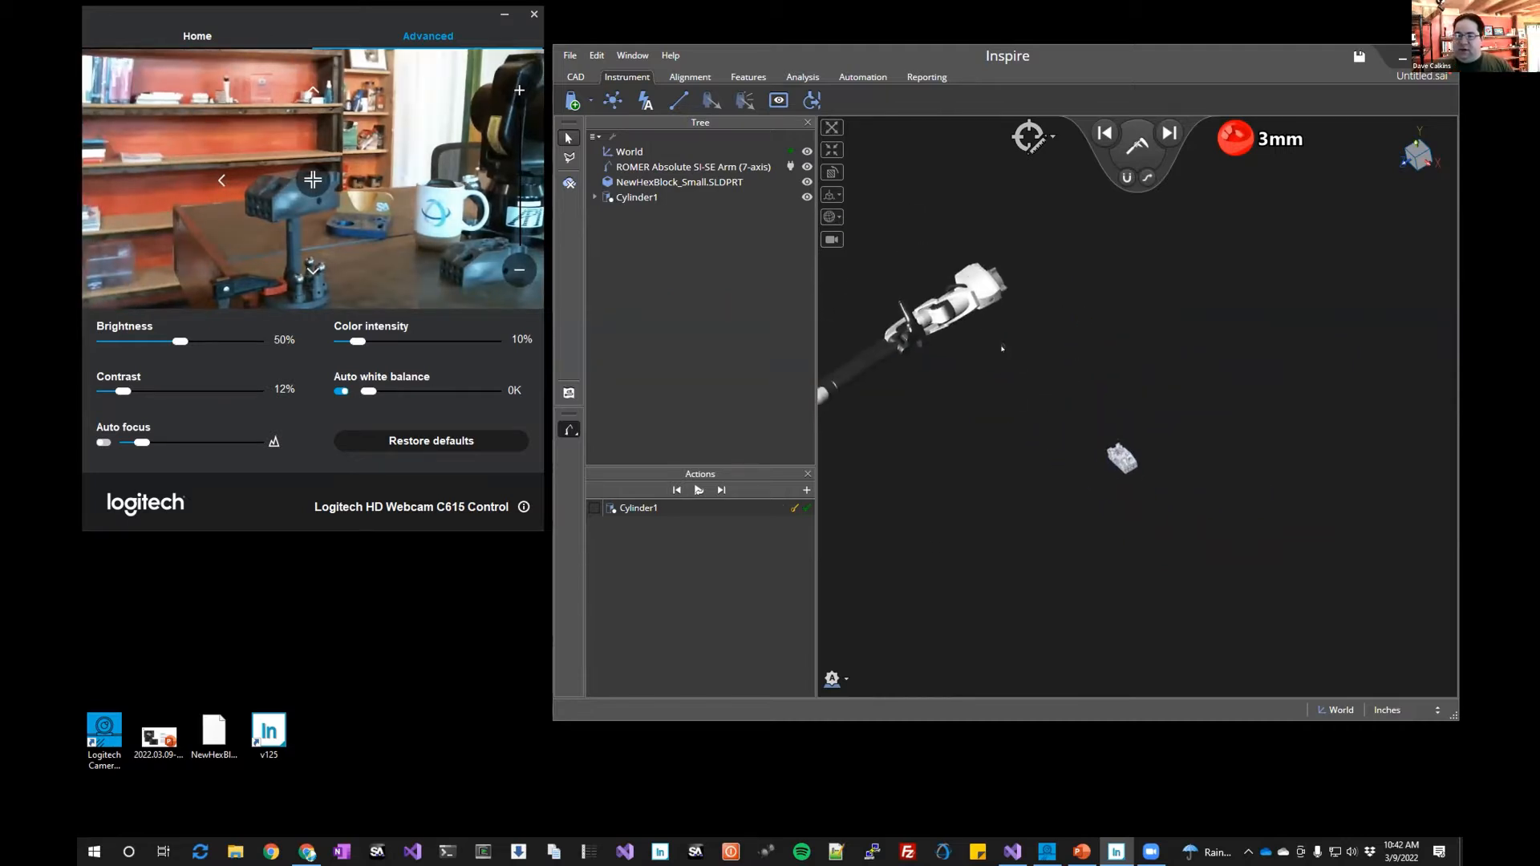
pyautogui.scroll(10, 1002, 348)
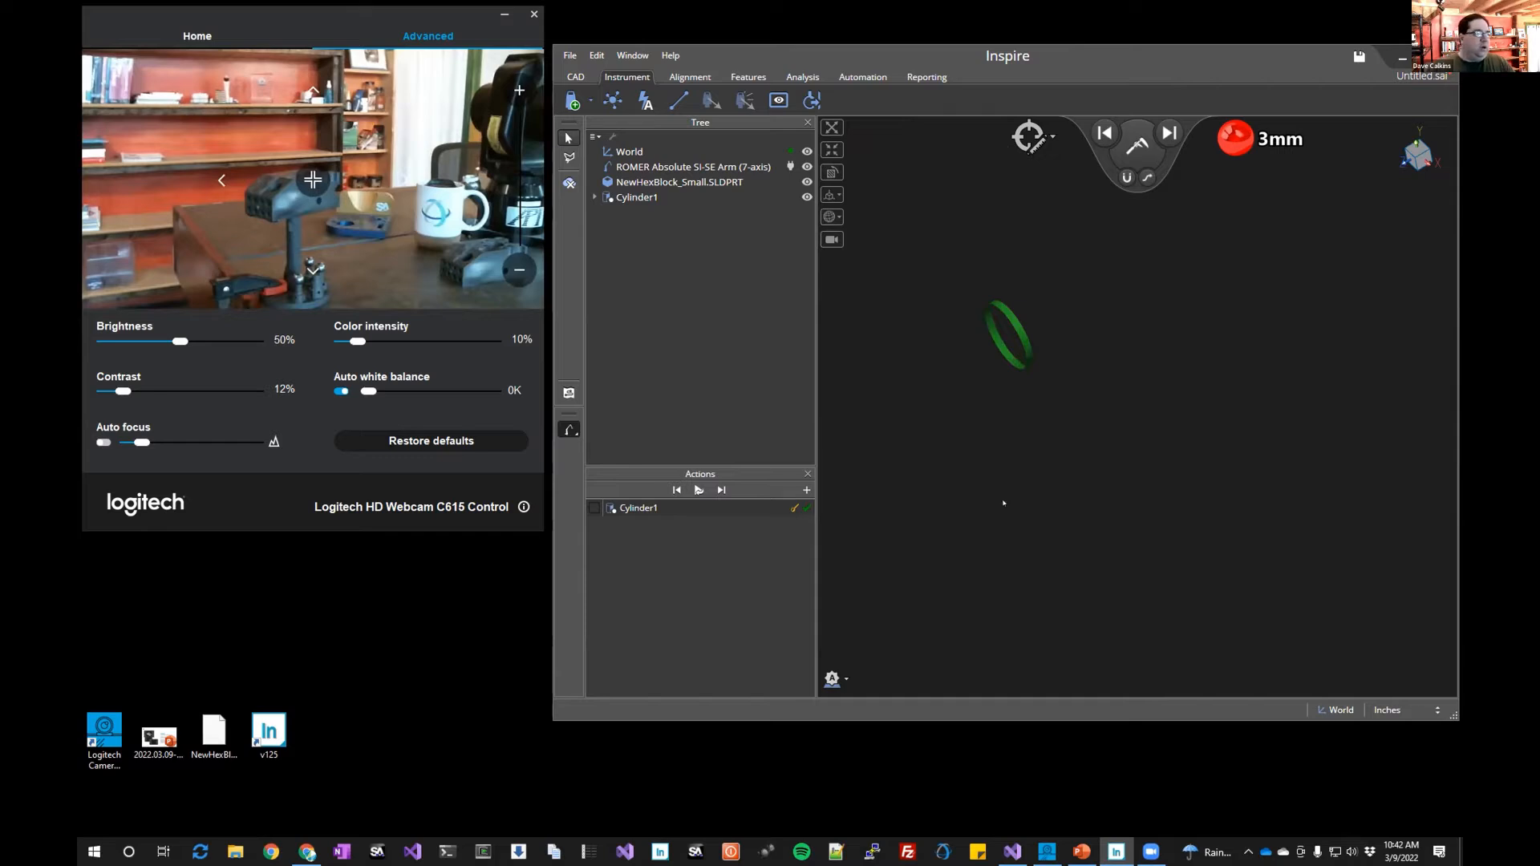
pyautogui.scroll(-10, 1005, 489)
pyautogui.moveTo(973, 550); pyautogui.dragTo(1012, 446)
pyautogui.moveTo(923, 515); pyautogui.dragTo(979, 447, button='right')
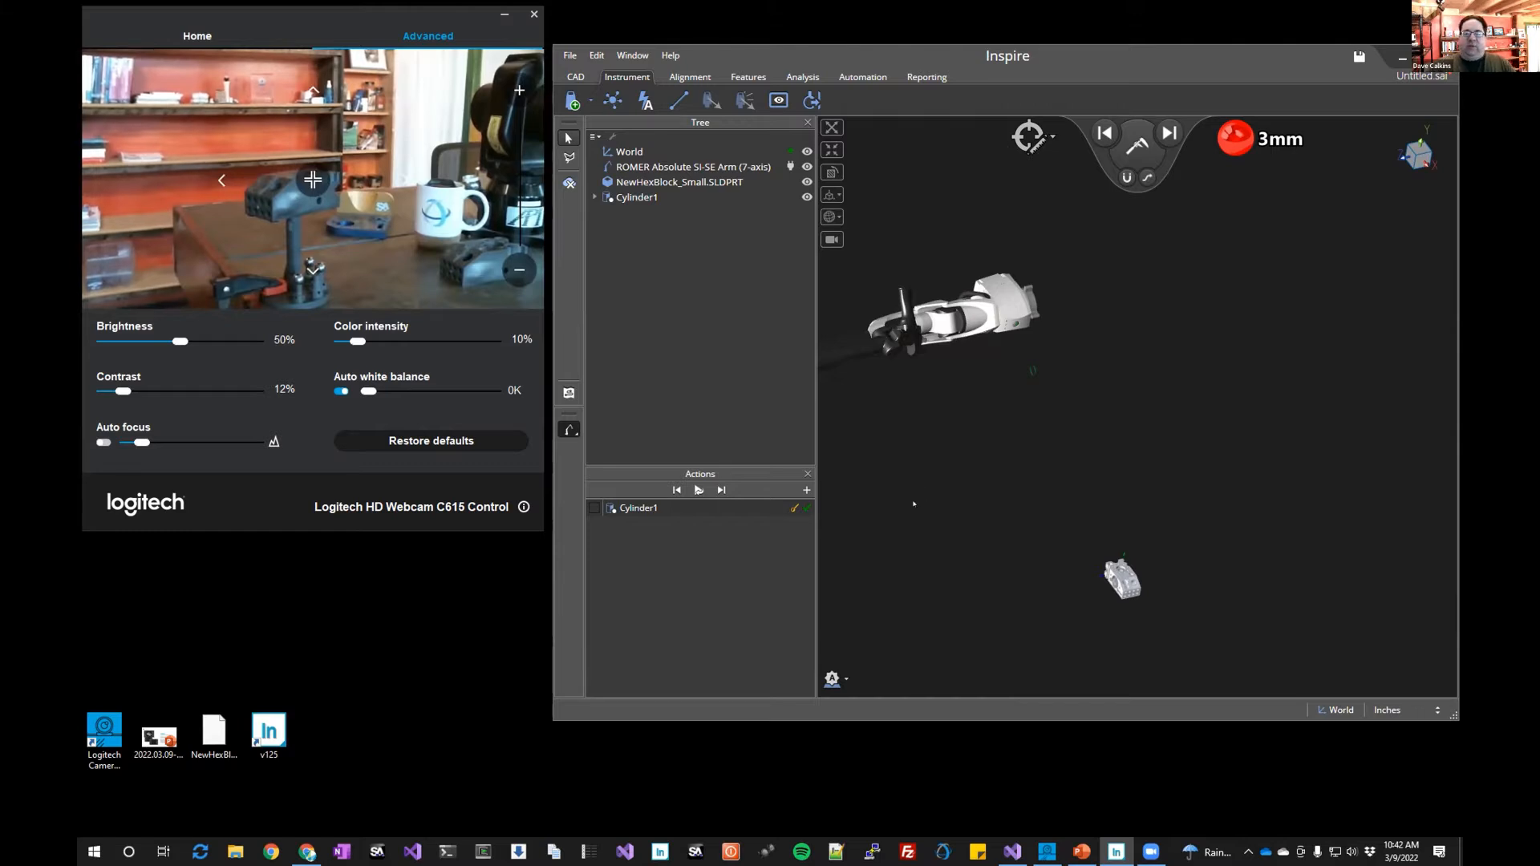
pyautogui.moveTo(918, 504); pyautogui.dragTo(979, 457)
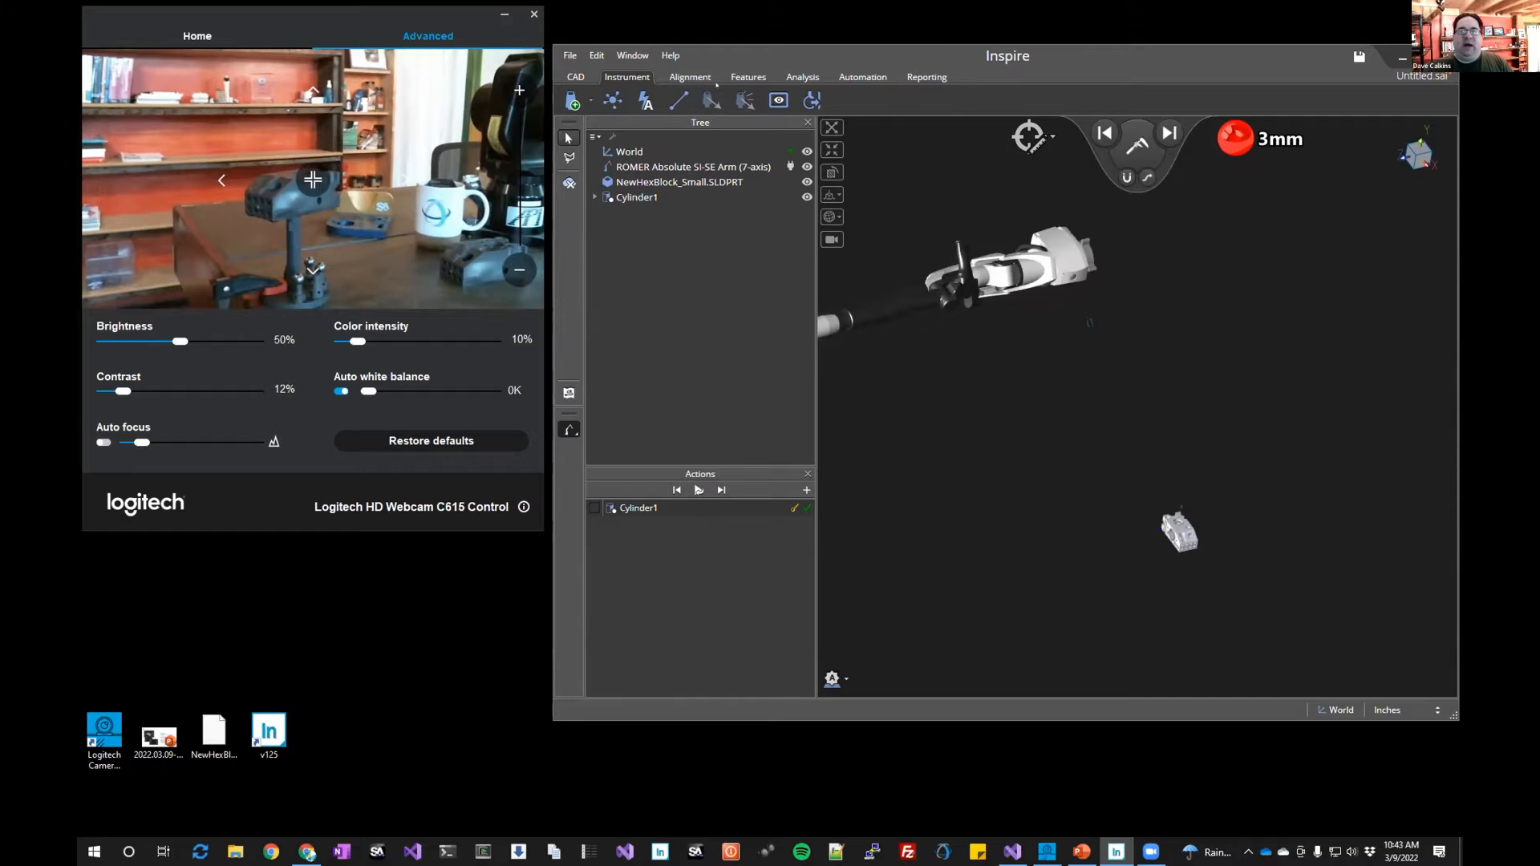
# Create a frame alignment by picking the part's top face and two side faces as primary, secondary and tertiary planes
pyautogui.click(680, 78)
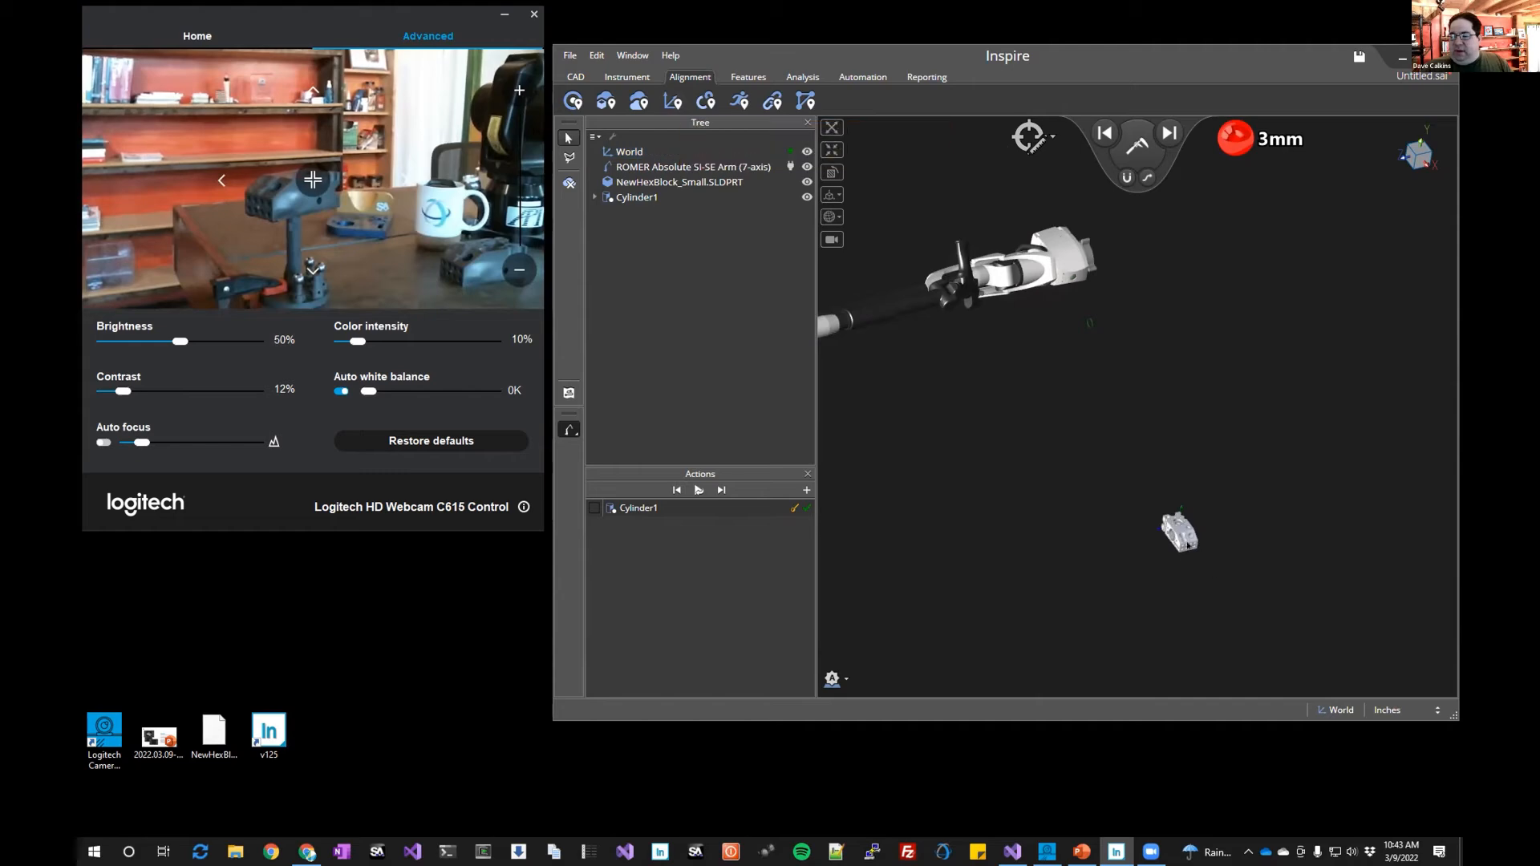
pyautogui.scroll(12, 1181, 530)
pyautogui.moveTo(1042, 561); pyautogui.dragTo(991, 593, button='middle')
pyautogui.click(672, 101)
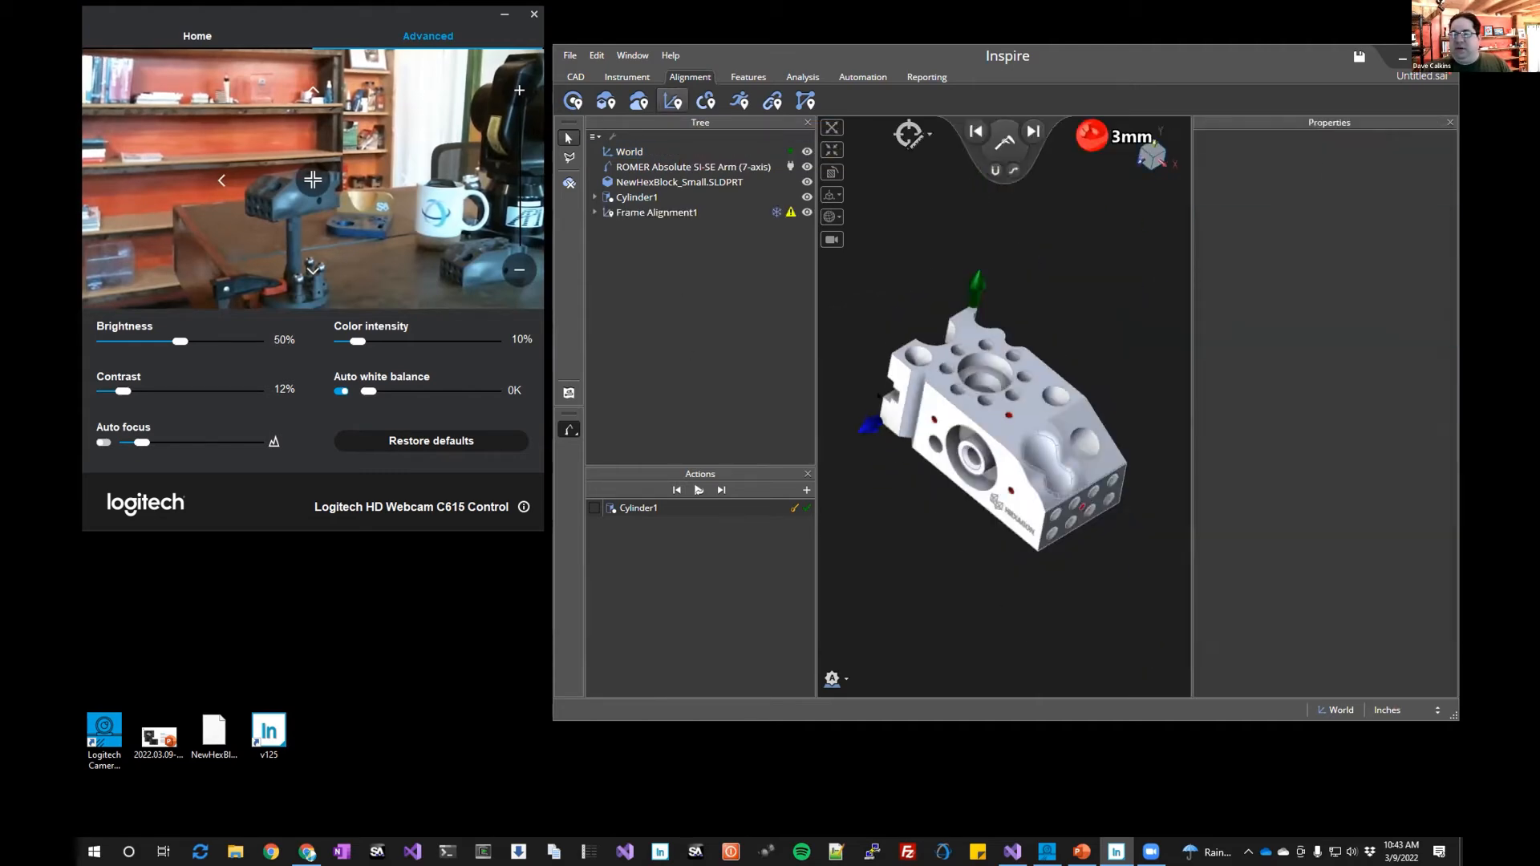
pyautogui.press('Escape')
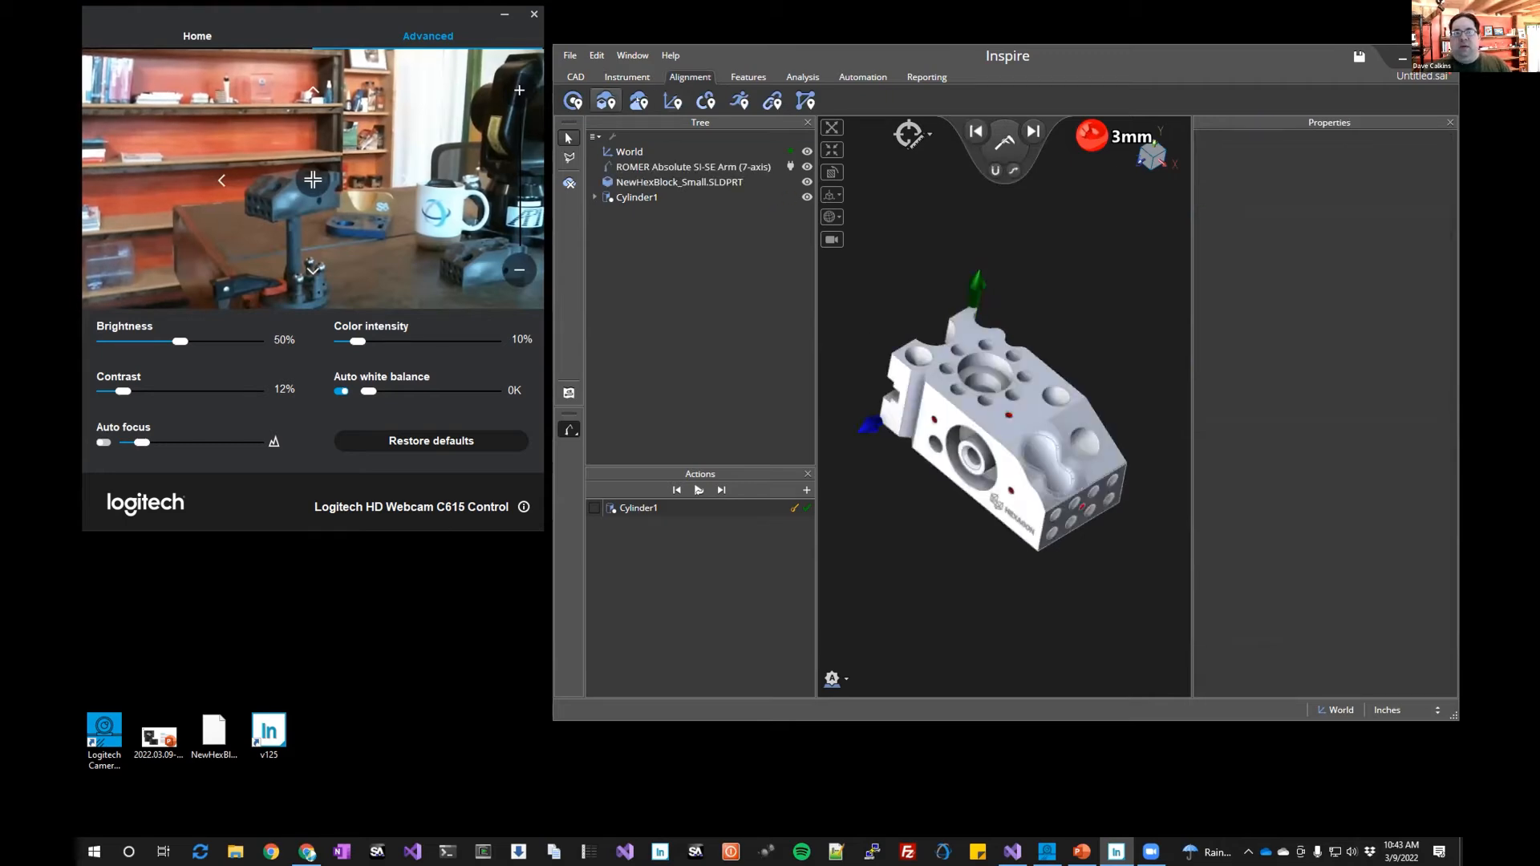
pyautogui.click(672, 101)
pyautogui.click(1036, 406)
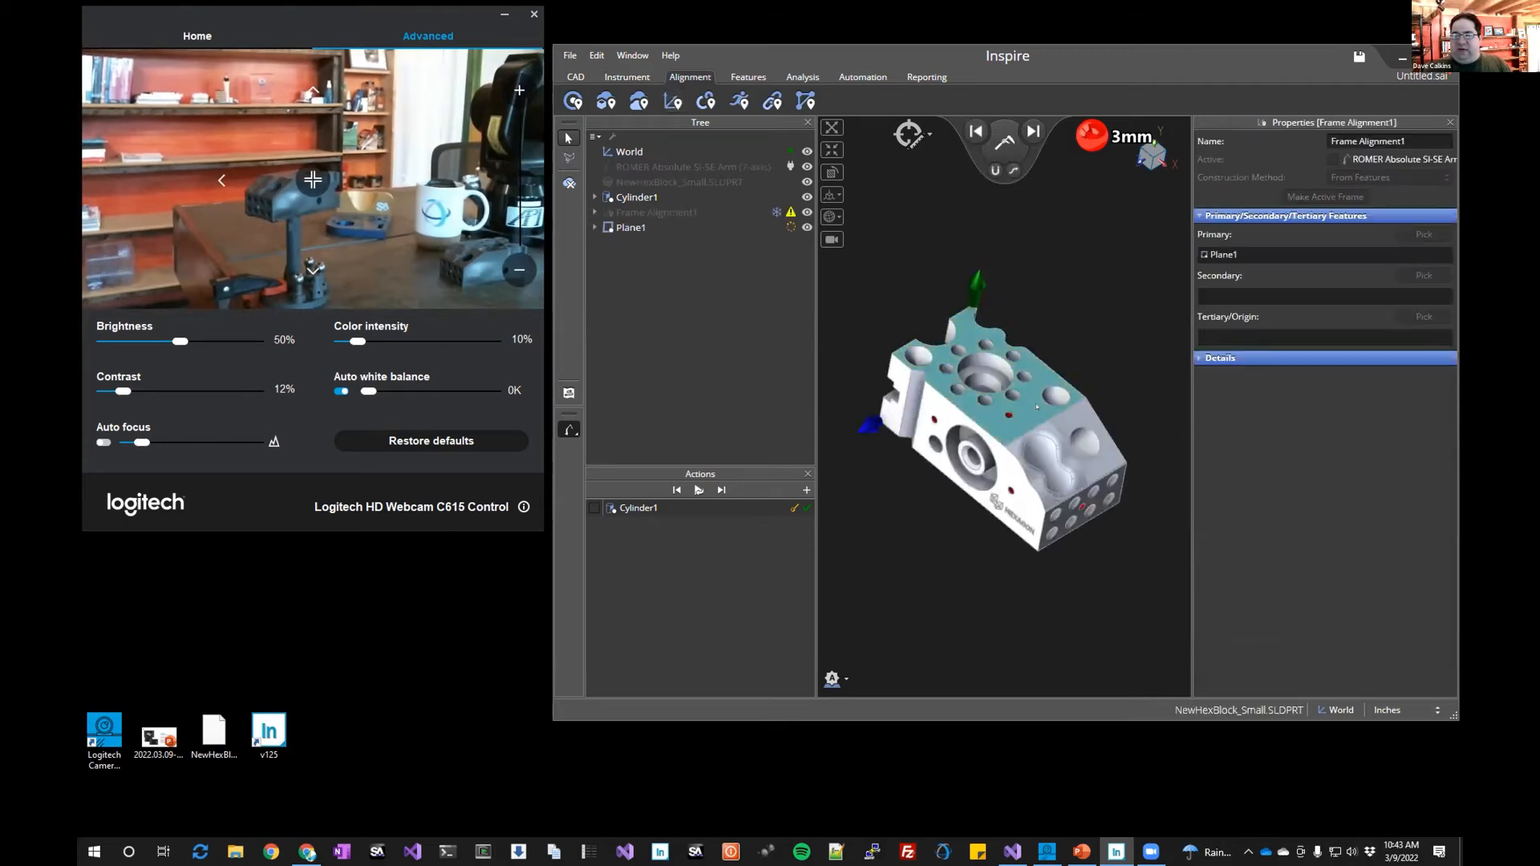
pyautogui.click(995, 467)
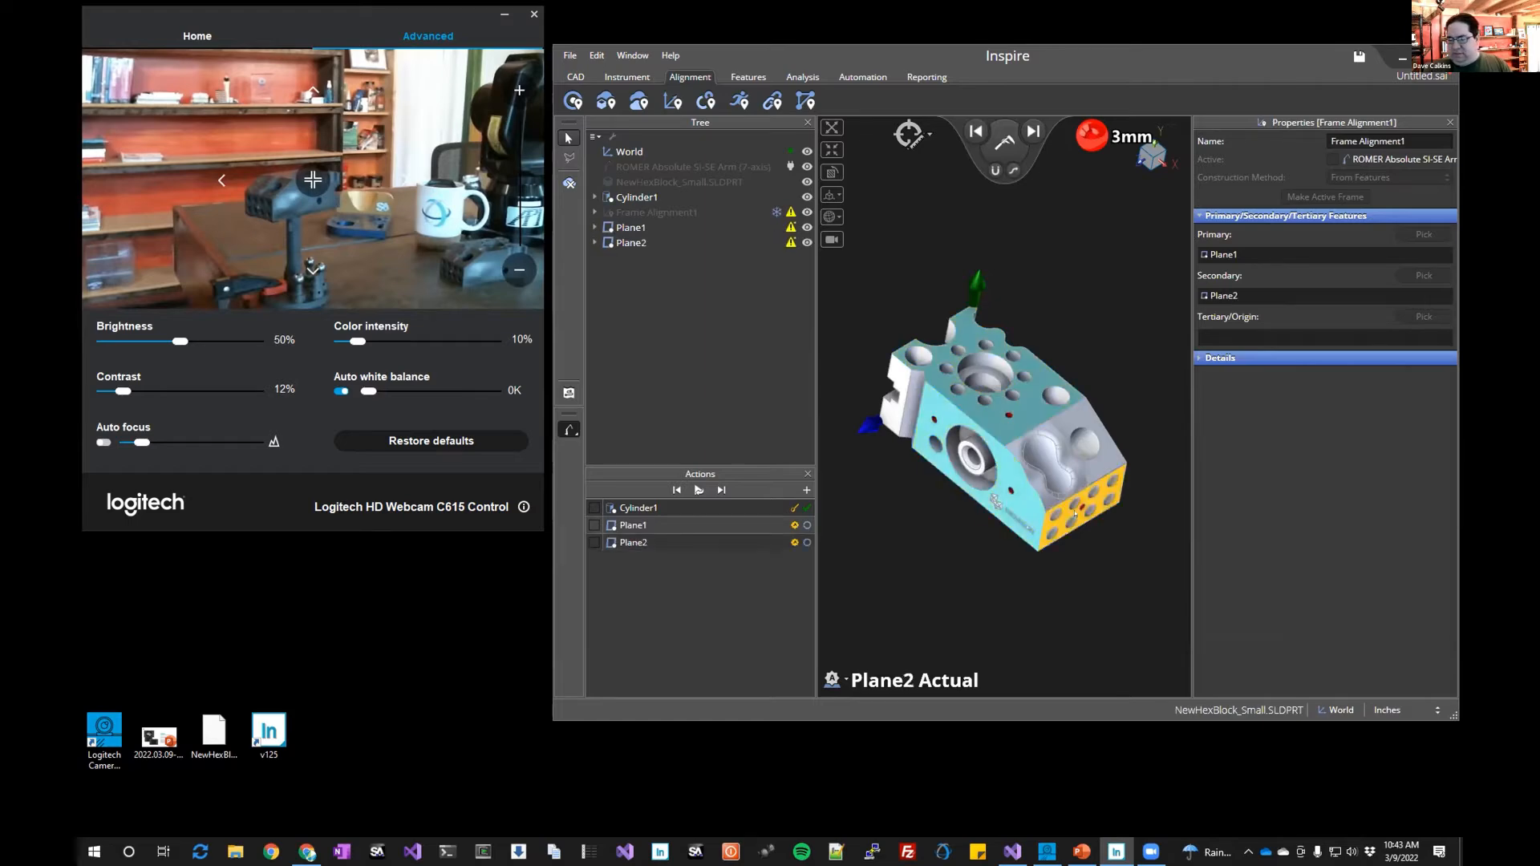
pyautogui.click(1075, 513)
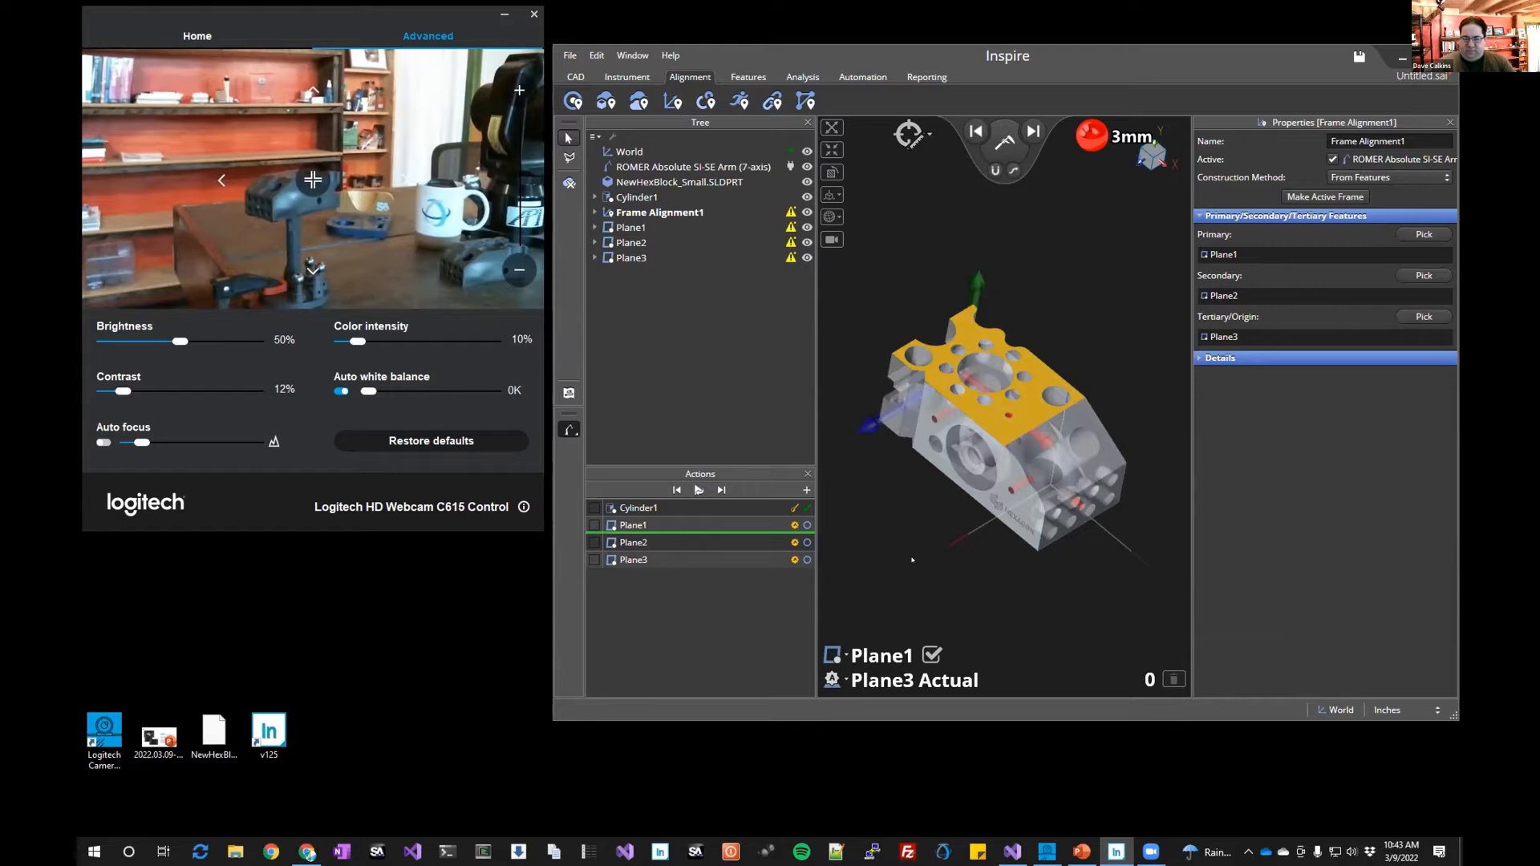
# Set the measurement option in the 3D view to Off
pyautogui.click(842, 684)
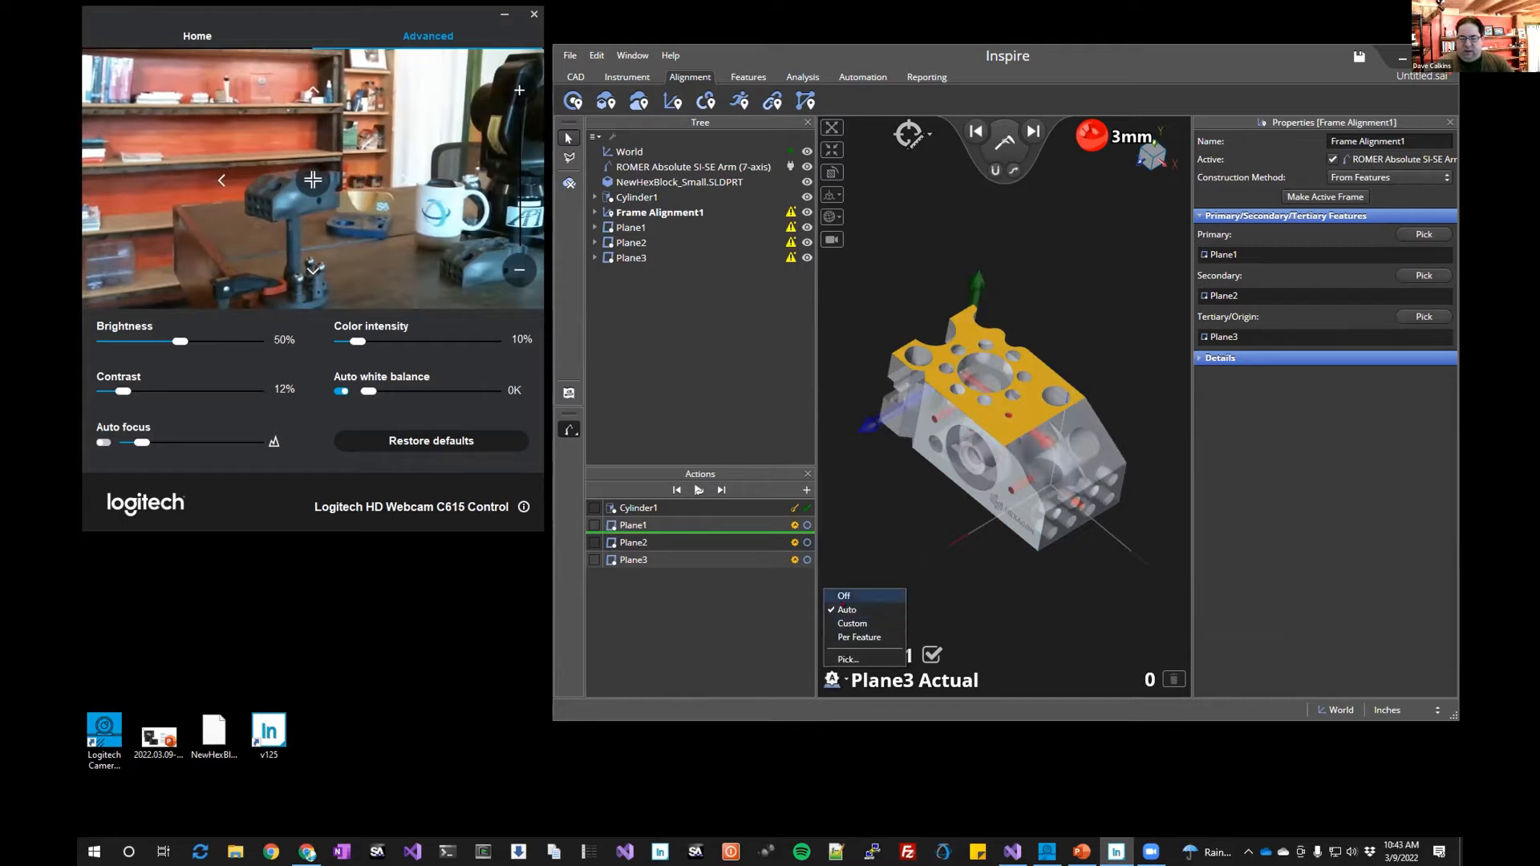
pyautogui.click(838, 598)
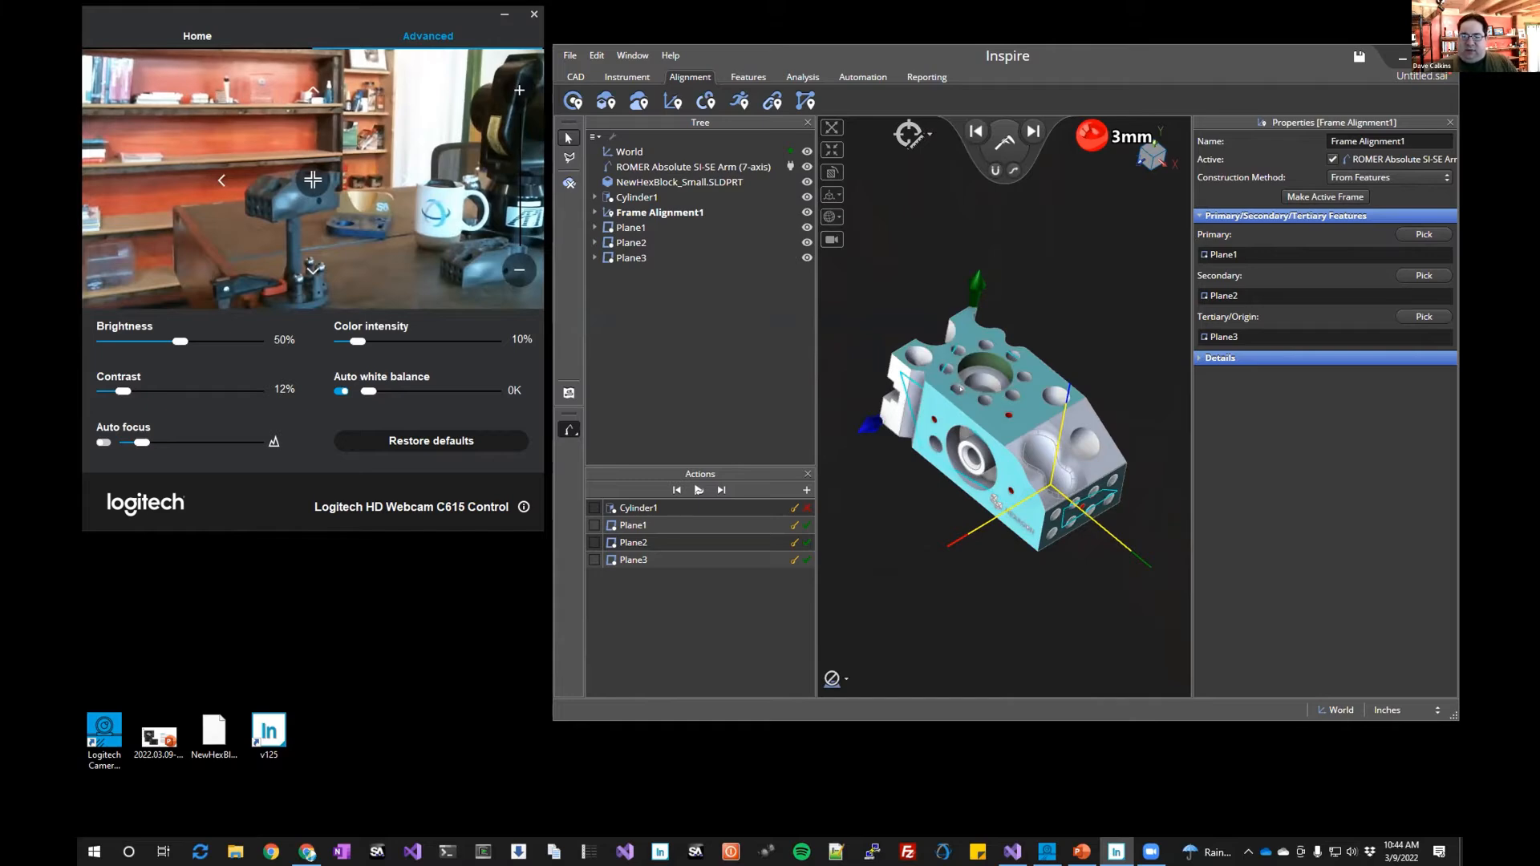
# Hide Plane1, Plane2, Plane3 and Frame Alignment1 in the tree
pyautogui.click(805, 228)
pyautogui.click(805, 243)
pyautogui.click(805, 258)
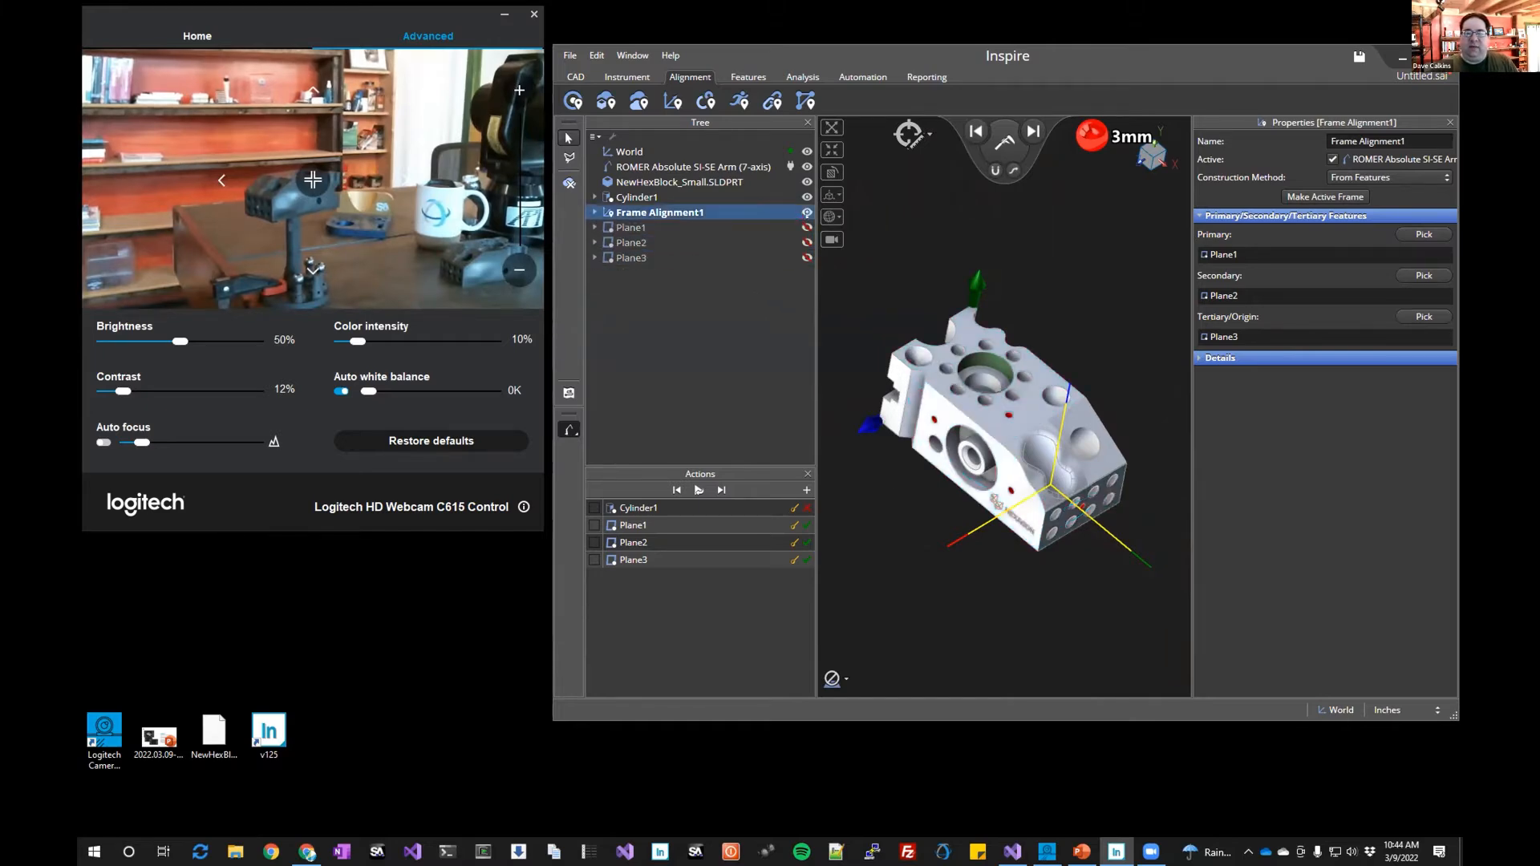
pyautogui.click(805, 212)
# Hide Cylinder1 in the tree
pyautogui.moveTo(982, 381); pyautogui.dragTo(1000, 363, button='middle')
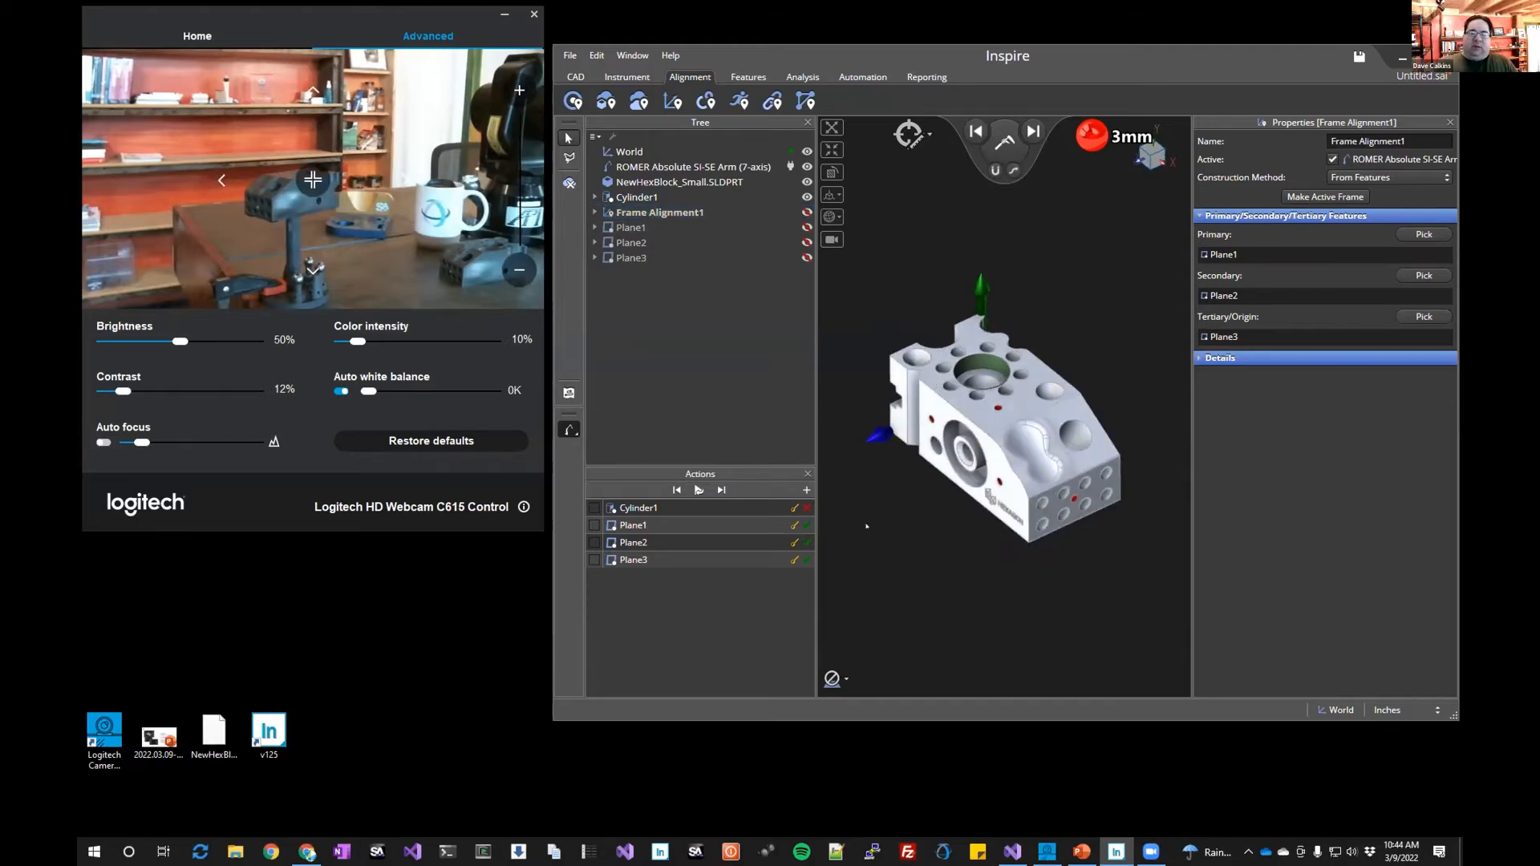
pyautogui.scroll(-5, 882, 525)
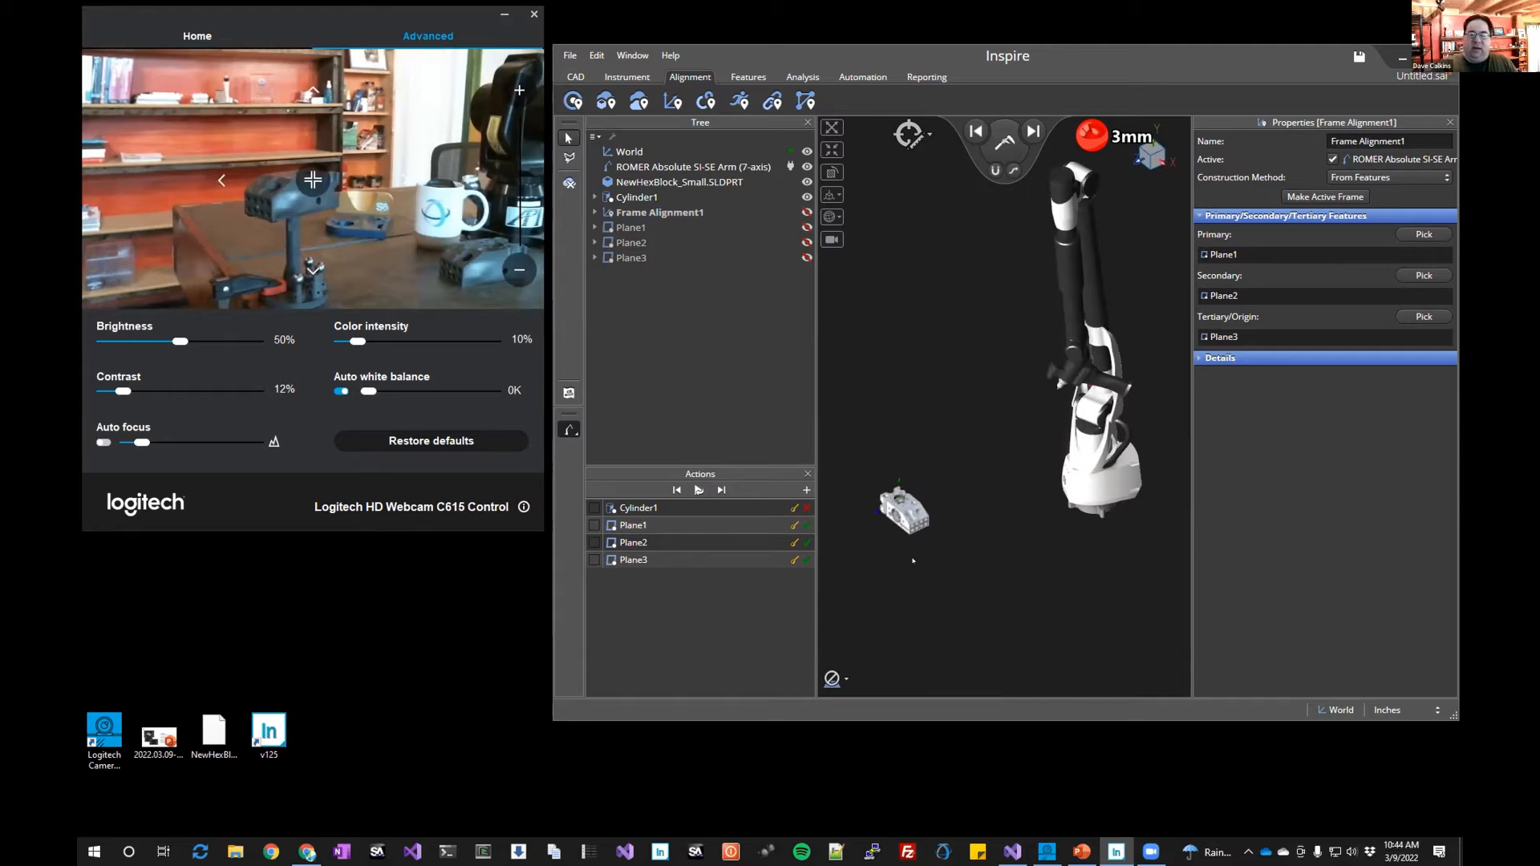
pyautogui.scroll(10, 890, 521)
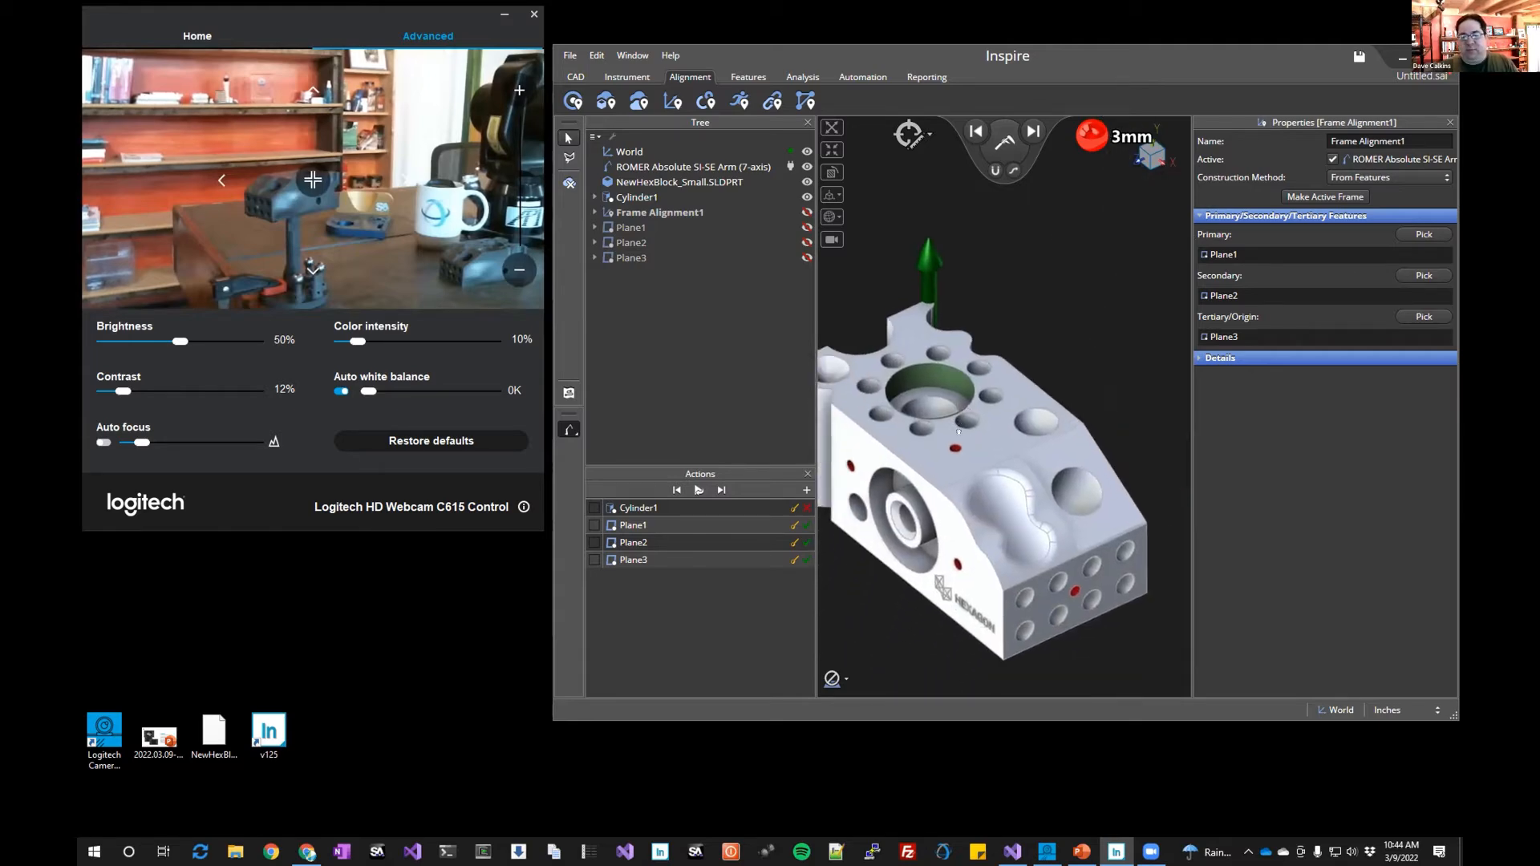
pyautogui.click(806, 197)
pyautogui.moveTo(934, 545)
pyautogui.mouseDown(button='middle')
pyautogui.moveTo(948, 578)
pyautogui.moveTo(934, 569)
pyautogui.moveTo(949, 567)
pyautogui.mouseUp(button='middle')
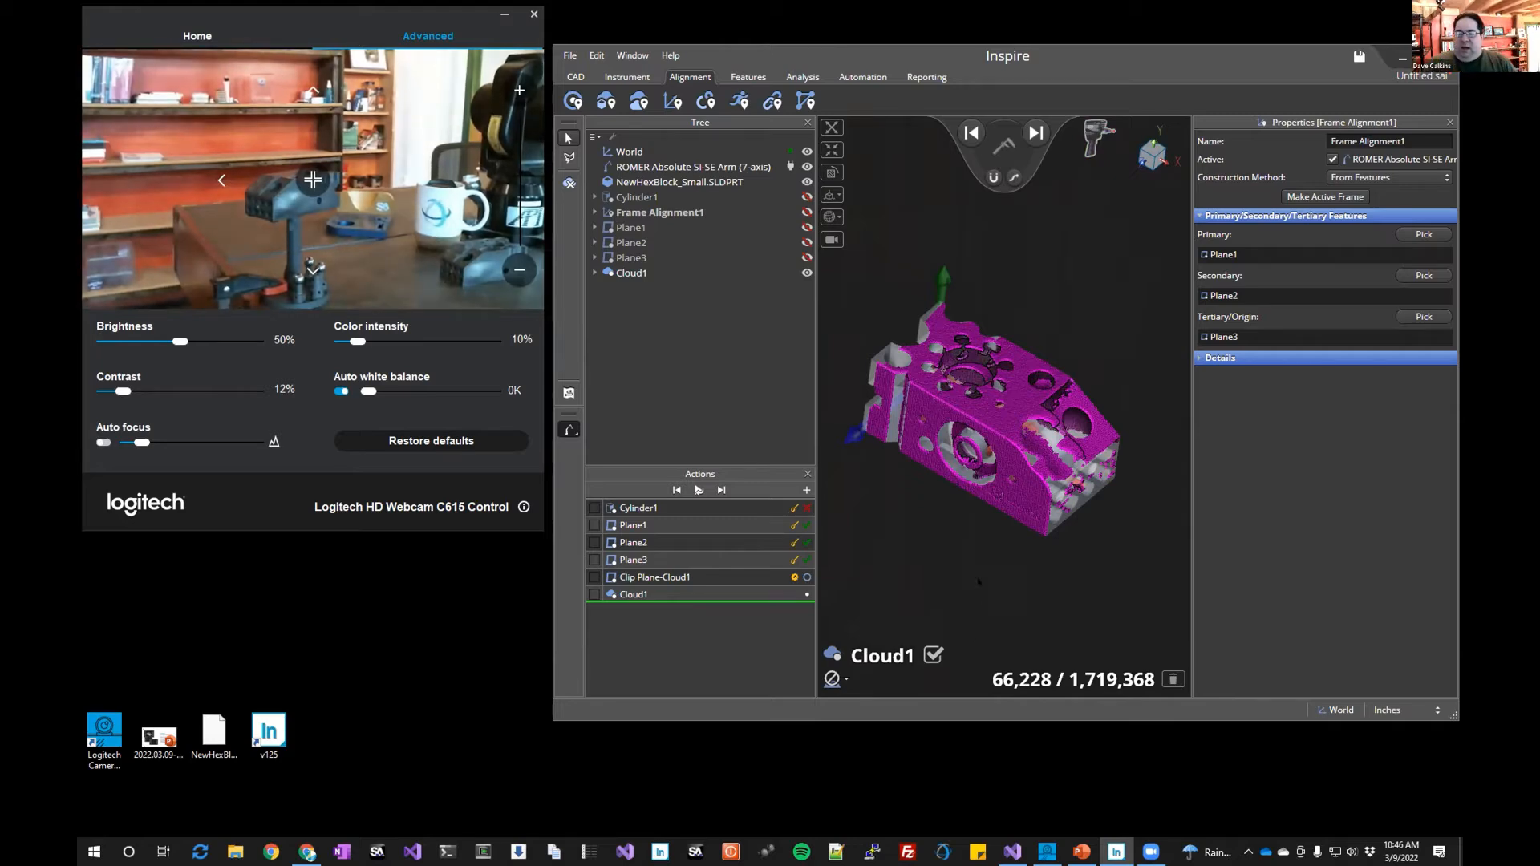
# Select Cloud1 and inspect the scanned point cloud over the part from several angles and zoom levels
pyautogui.moveTo(978, 583)
pyautogui.mouseDown()
pyautogui.moveTo(950, 544)
pyautogui.moveTo(972, 553)
pyautogui.mouseUp()
pyautogui.click(631, 272)
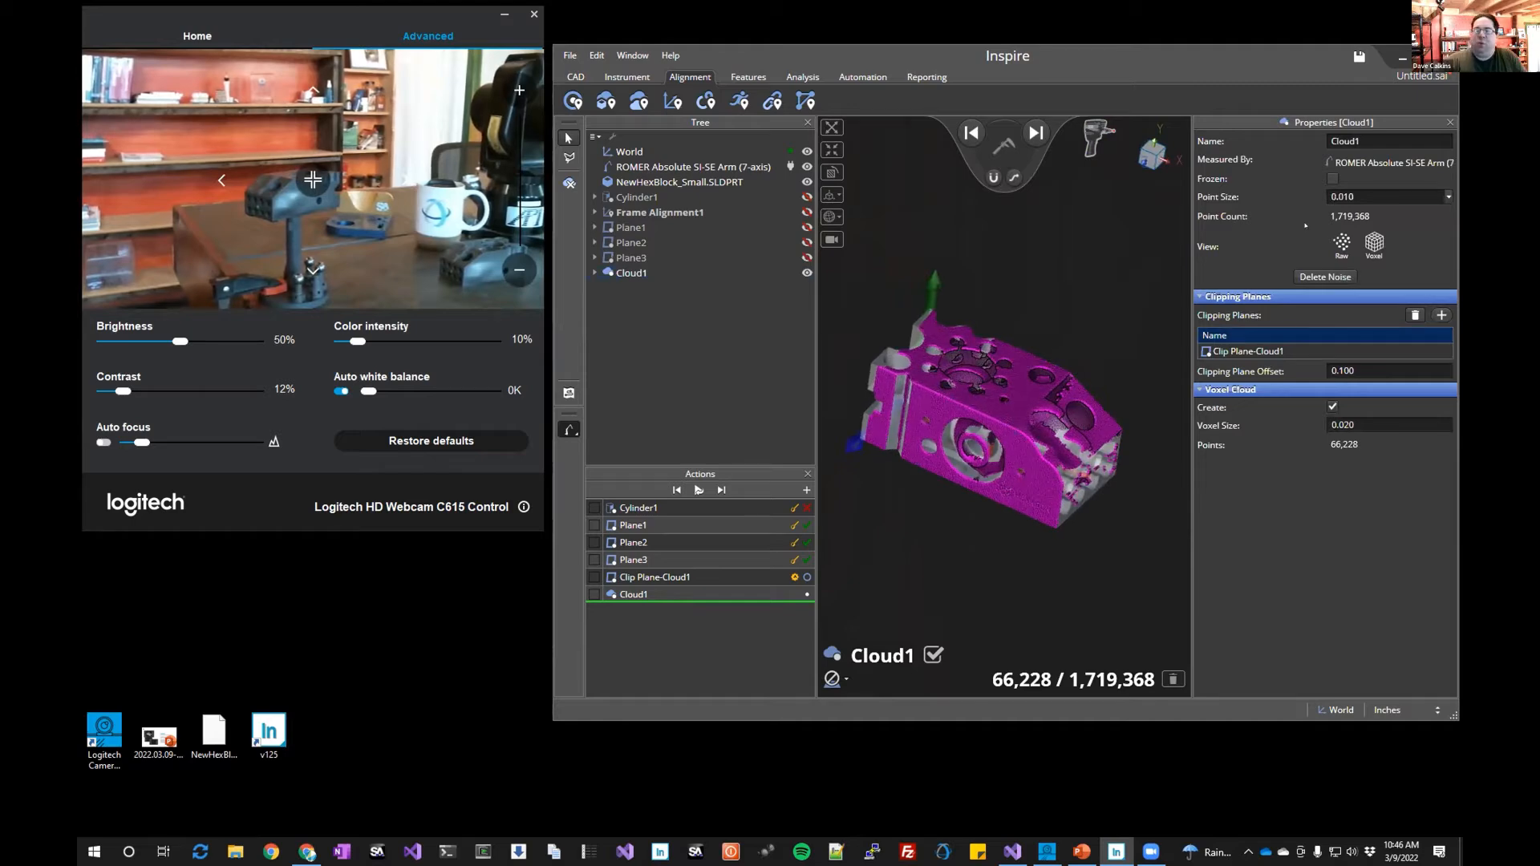
pyautogui.moveTo(1016, 535)
pyautogui.mouseDown()
pyautogui.moveTo(980, 523)
pyautogui.moveTo(994, 525)
pyautogui.mouseUp()
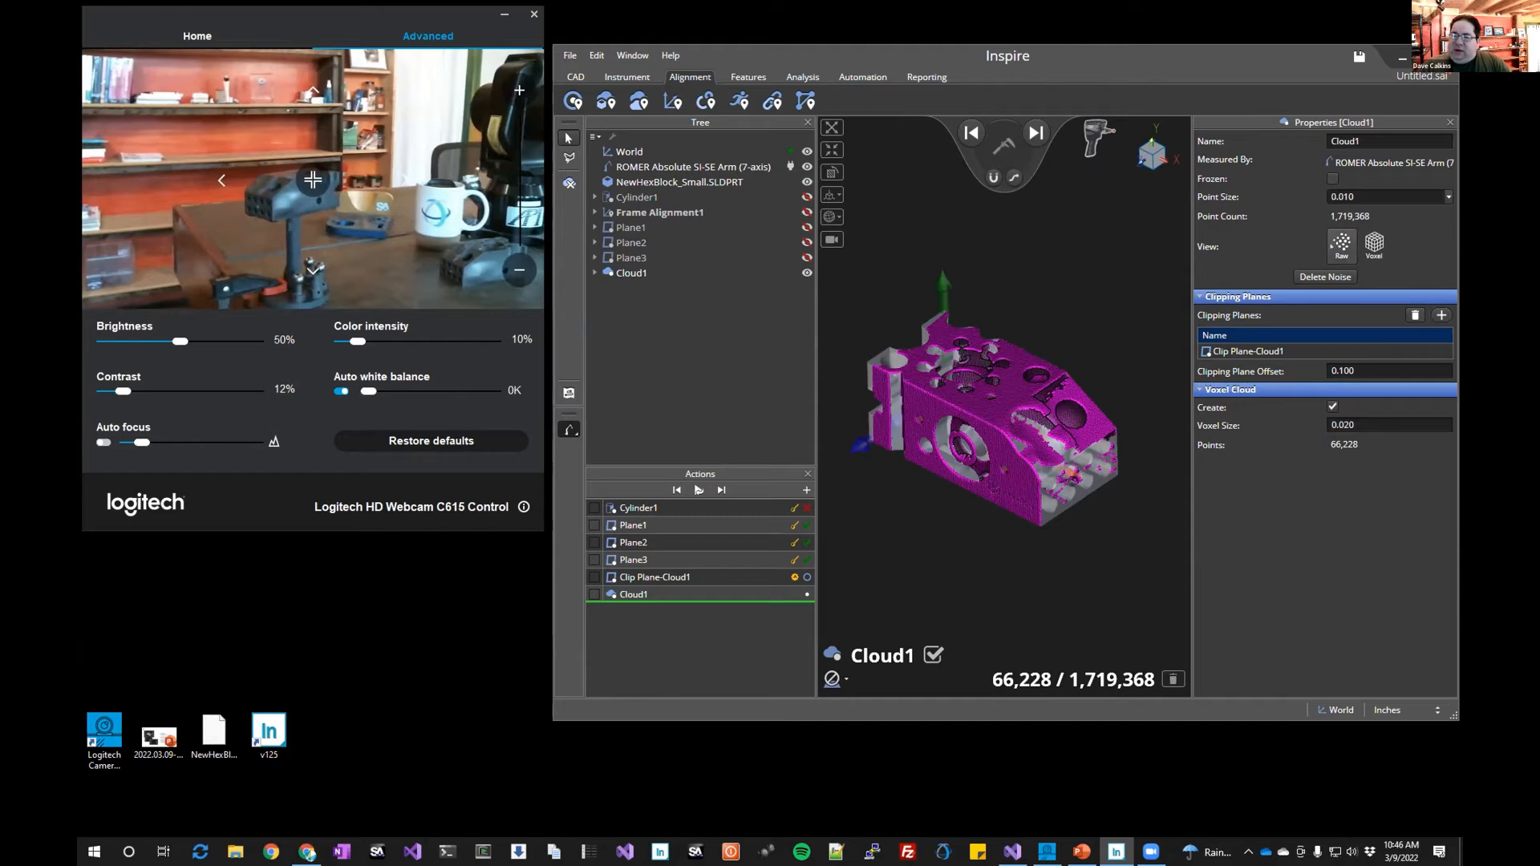
pyautogui.scroll(5, 972, 422)
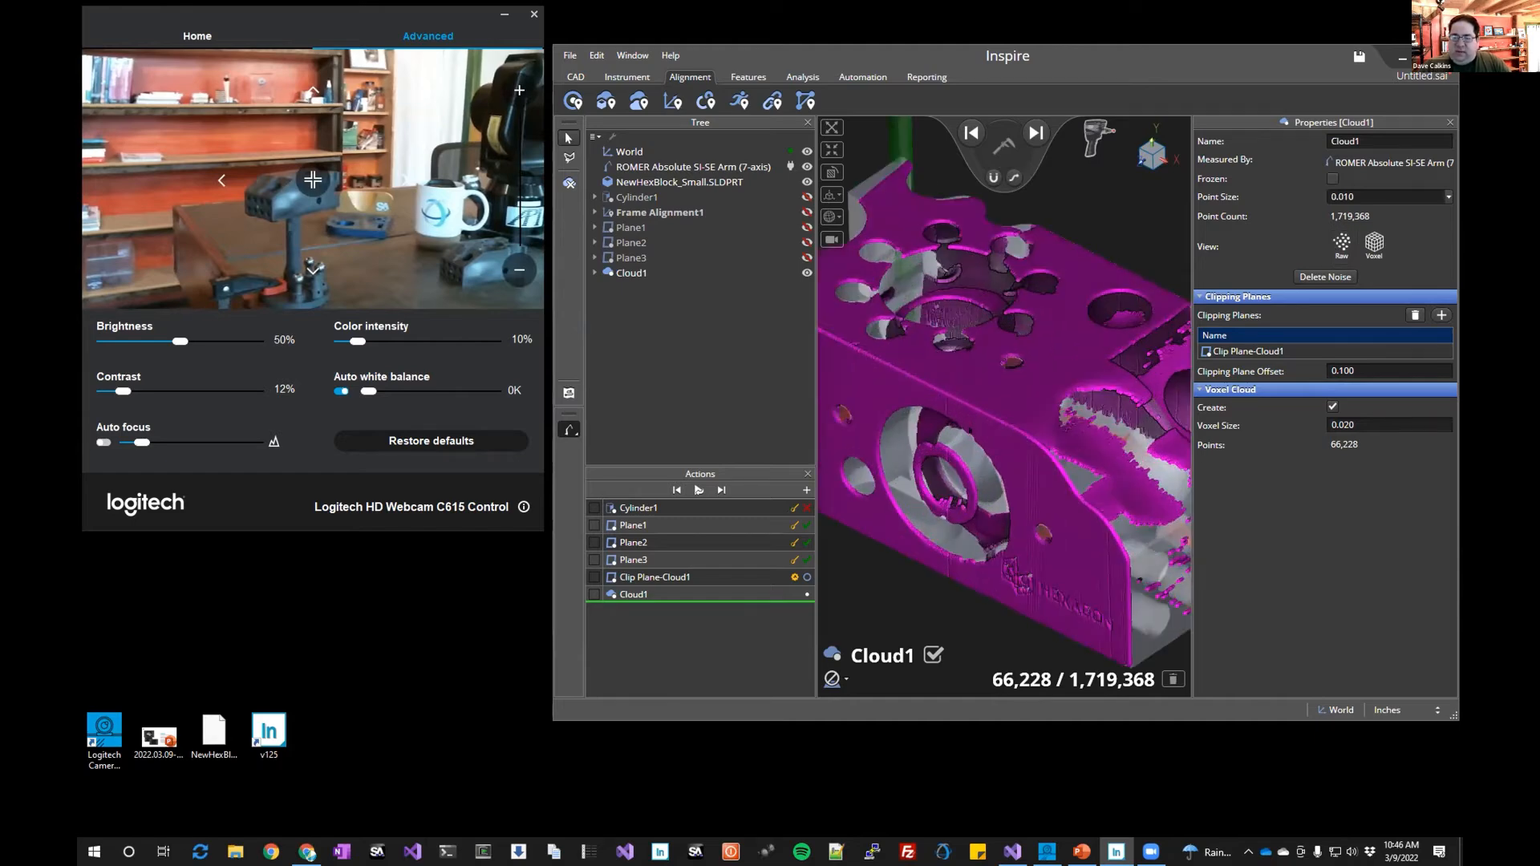
pyautogui.scroll(2, 962, 385)
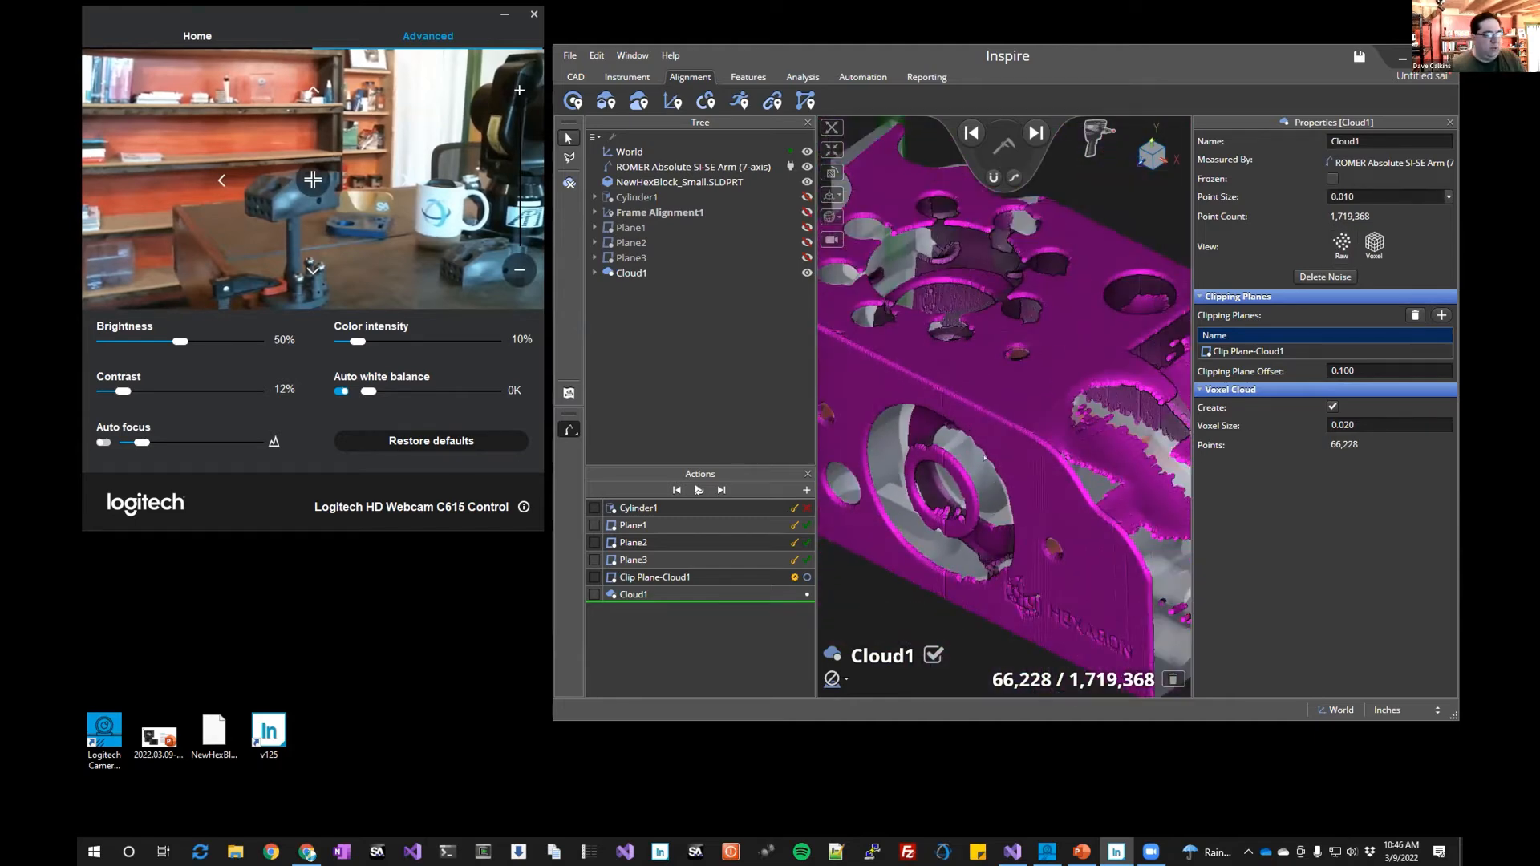
pyautogui.scroll(-5, 989, 466)
pyautogui.moveTo(935, 475)
pyautogui.mouseDown()
pyautogui.moveTo(939, 437)
pyautogui.moveTo(944, 454)
pyautogui.mouseUp()
pyautogui.moveTo(968, 523); pyautogui.dragTo(935, 497)
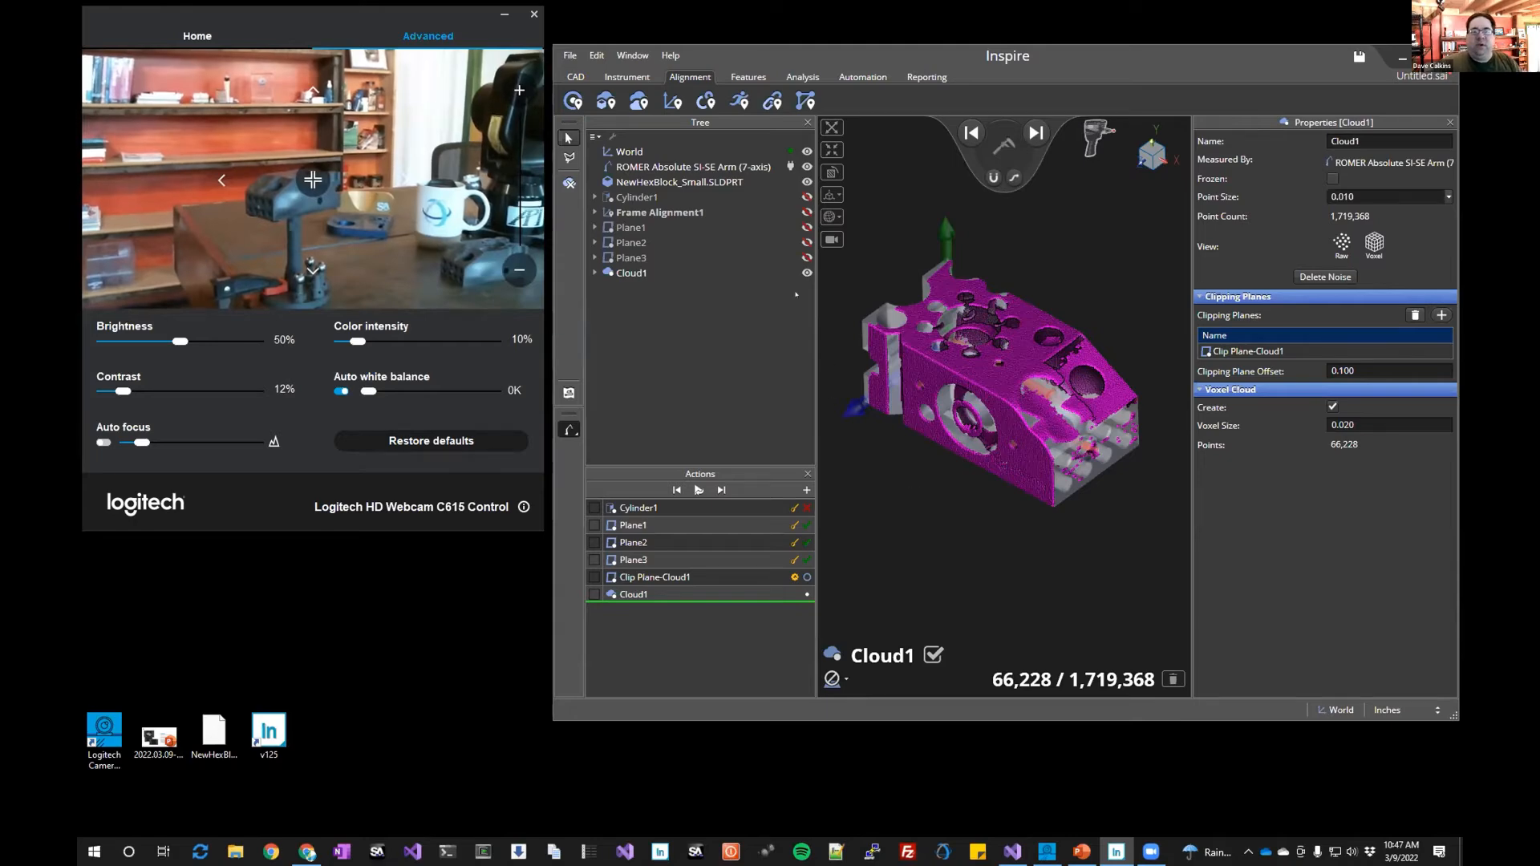
# Hide Cloud1 in the tree
pyautogui.click(799, 273)
pyautogui.click(806, 273)
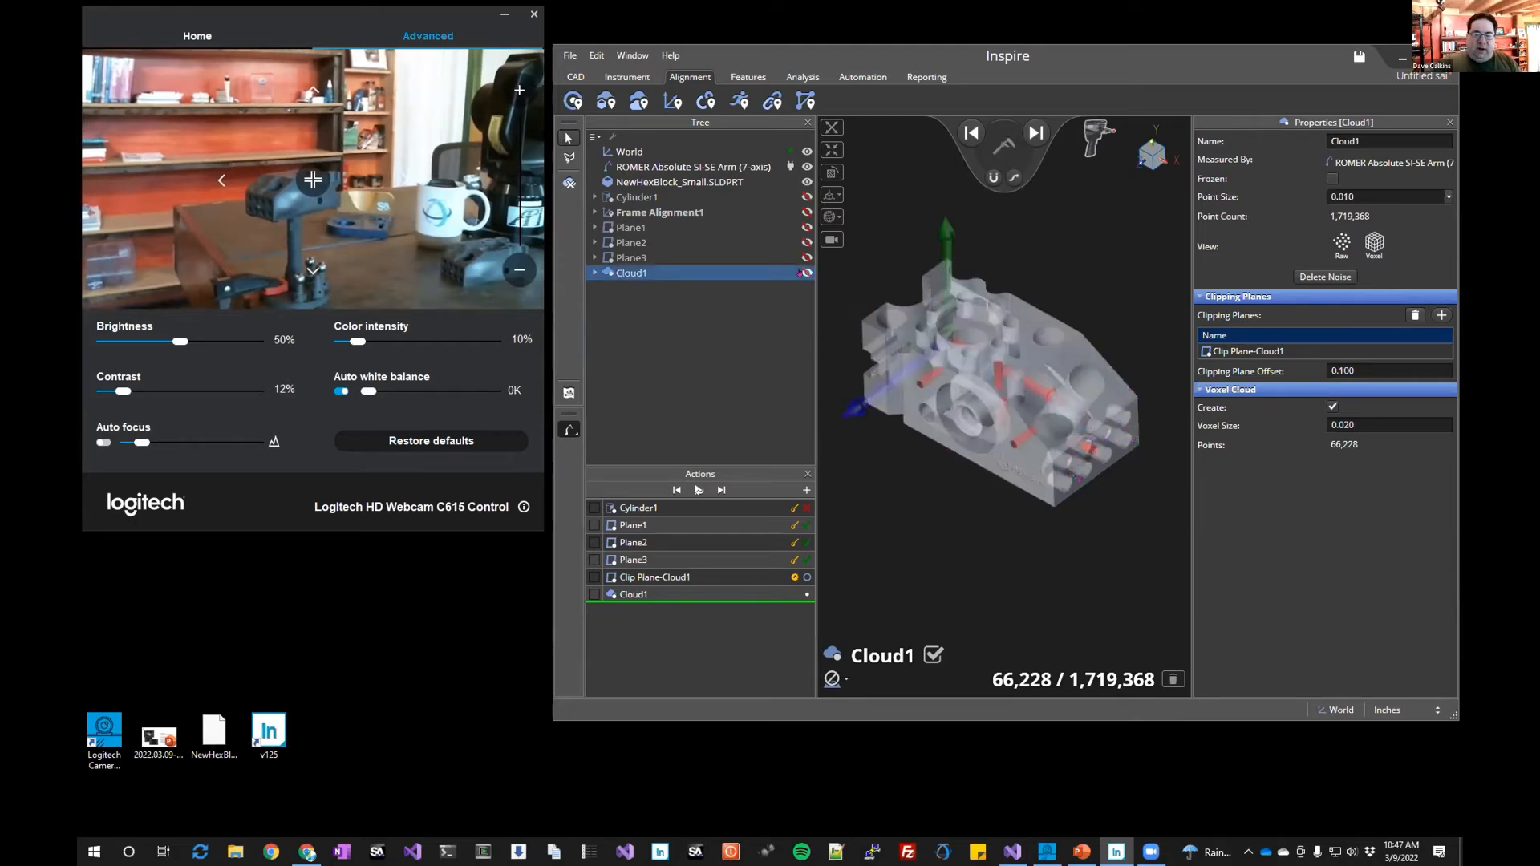
pyautogui.moveTo(875, 492); pyautogui.dragTo(934, 470, button='middle')
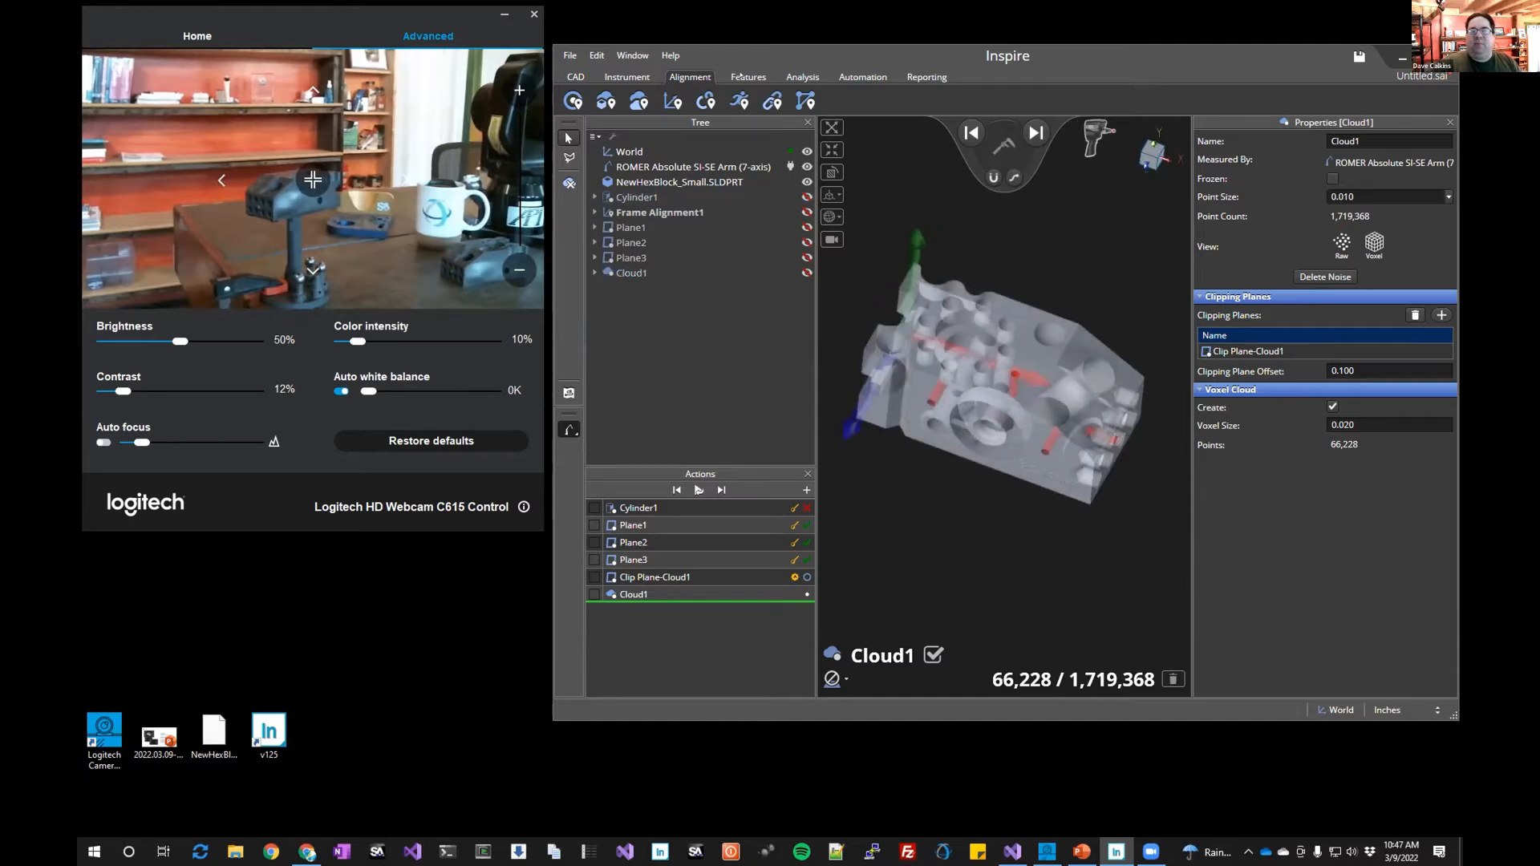
# Extract a plane from a face of the hex block CAD model
pyautogui.click(747, 76)
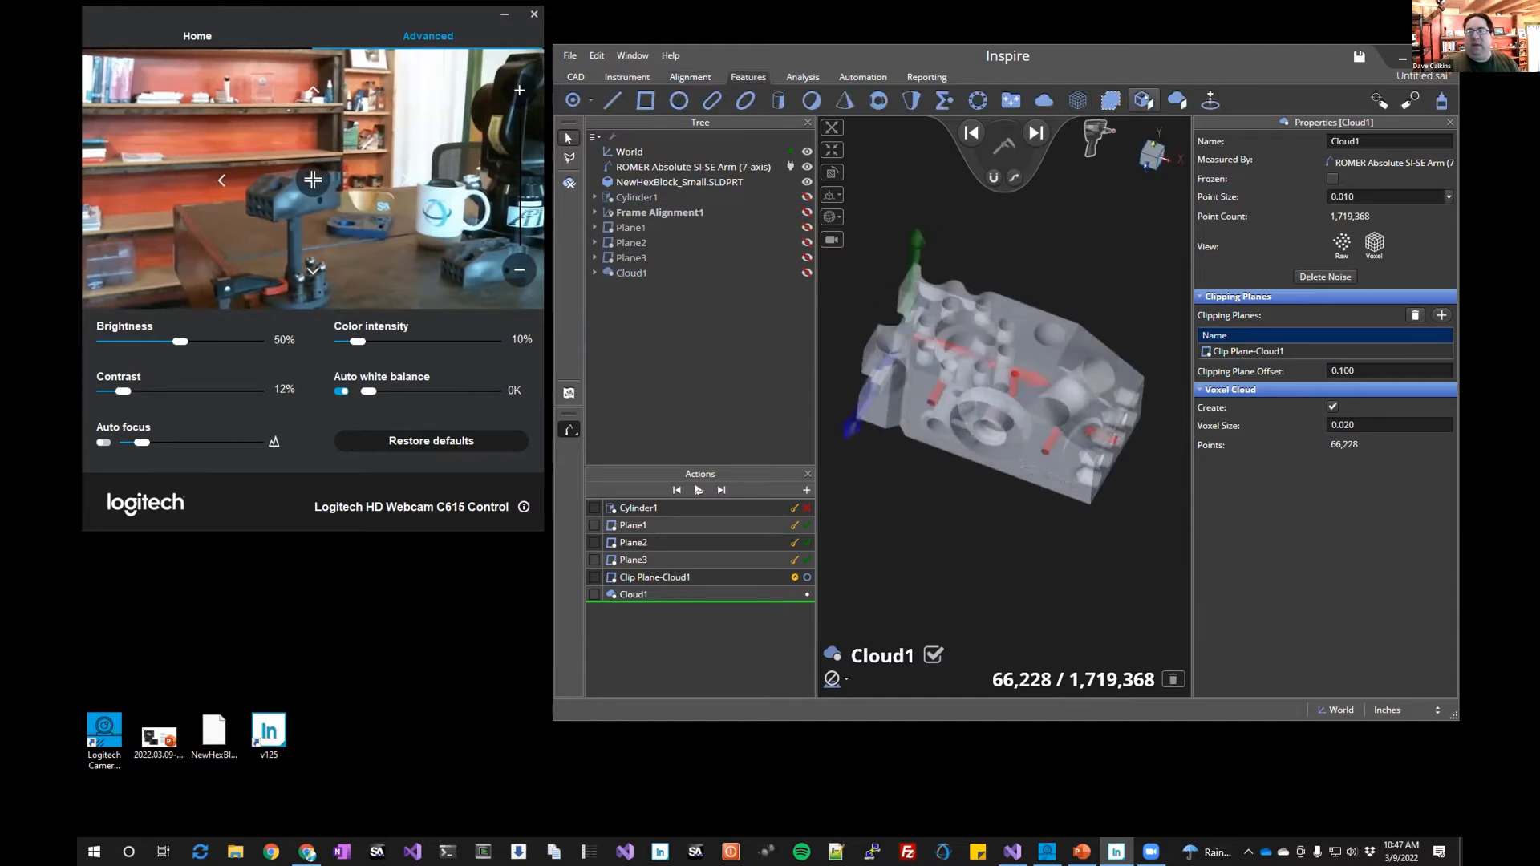
pyautogui.click(1143, 100)
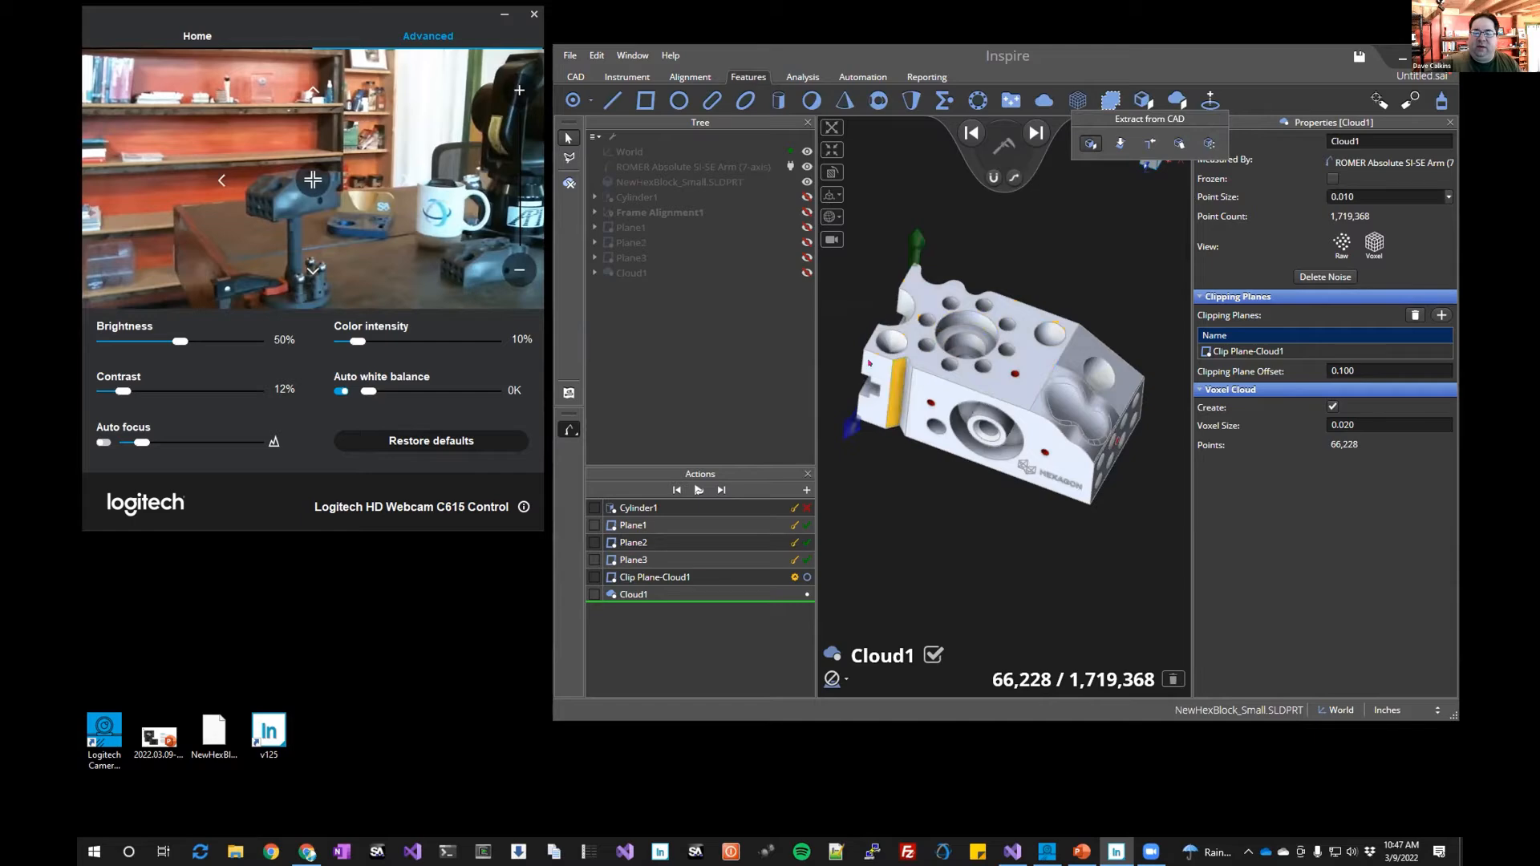
pyautogui.moveTo(900, 363); pyautogui.dragTo(969, 307, button='middle')
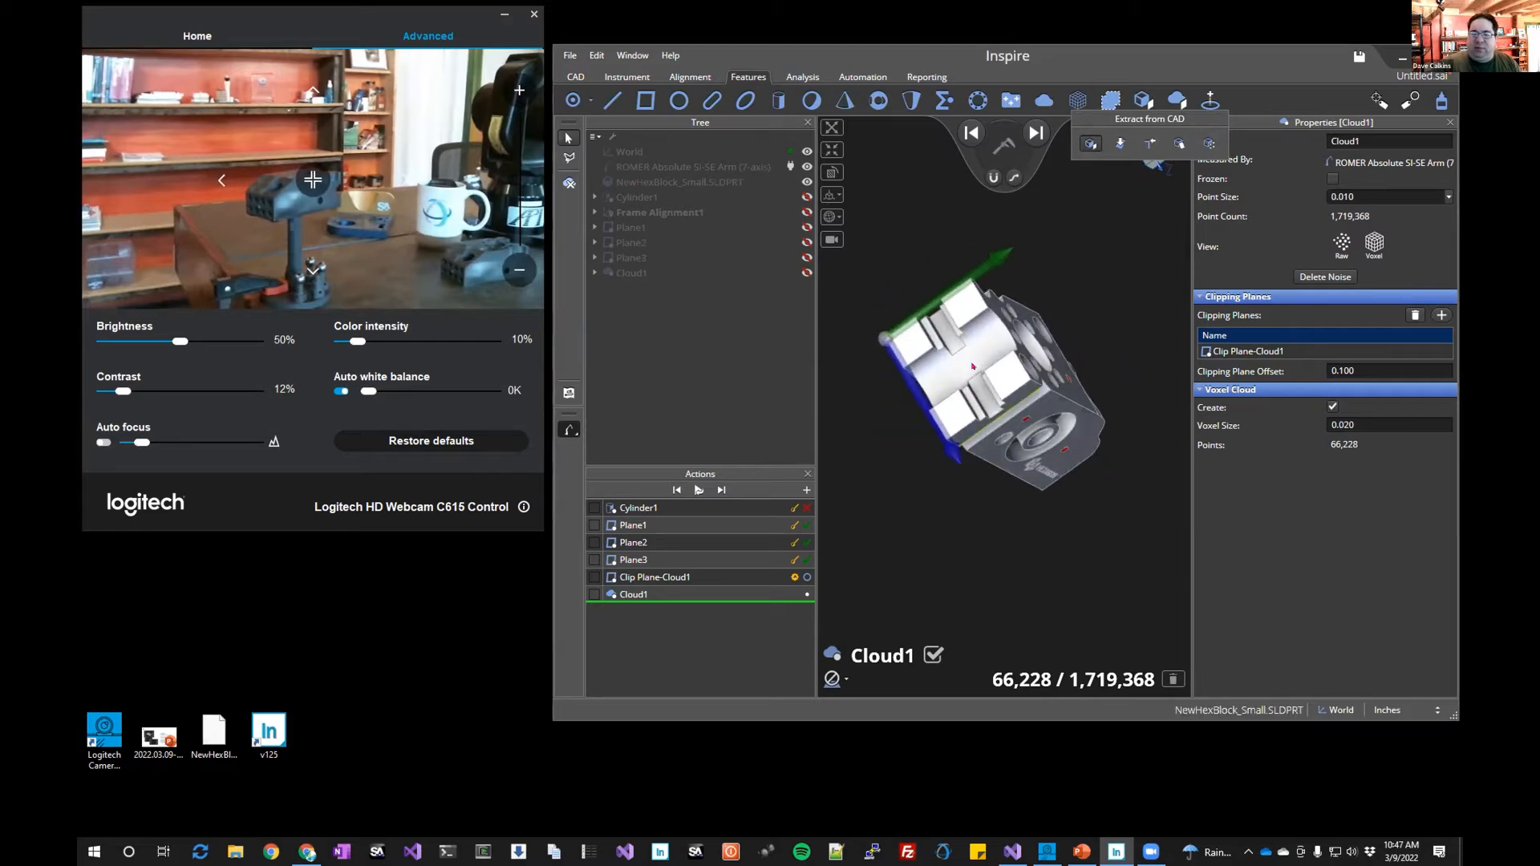
pyautogui.click(967, 305)
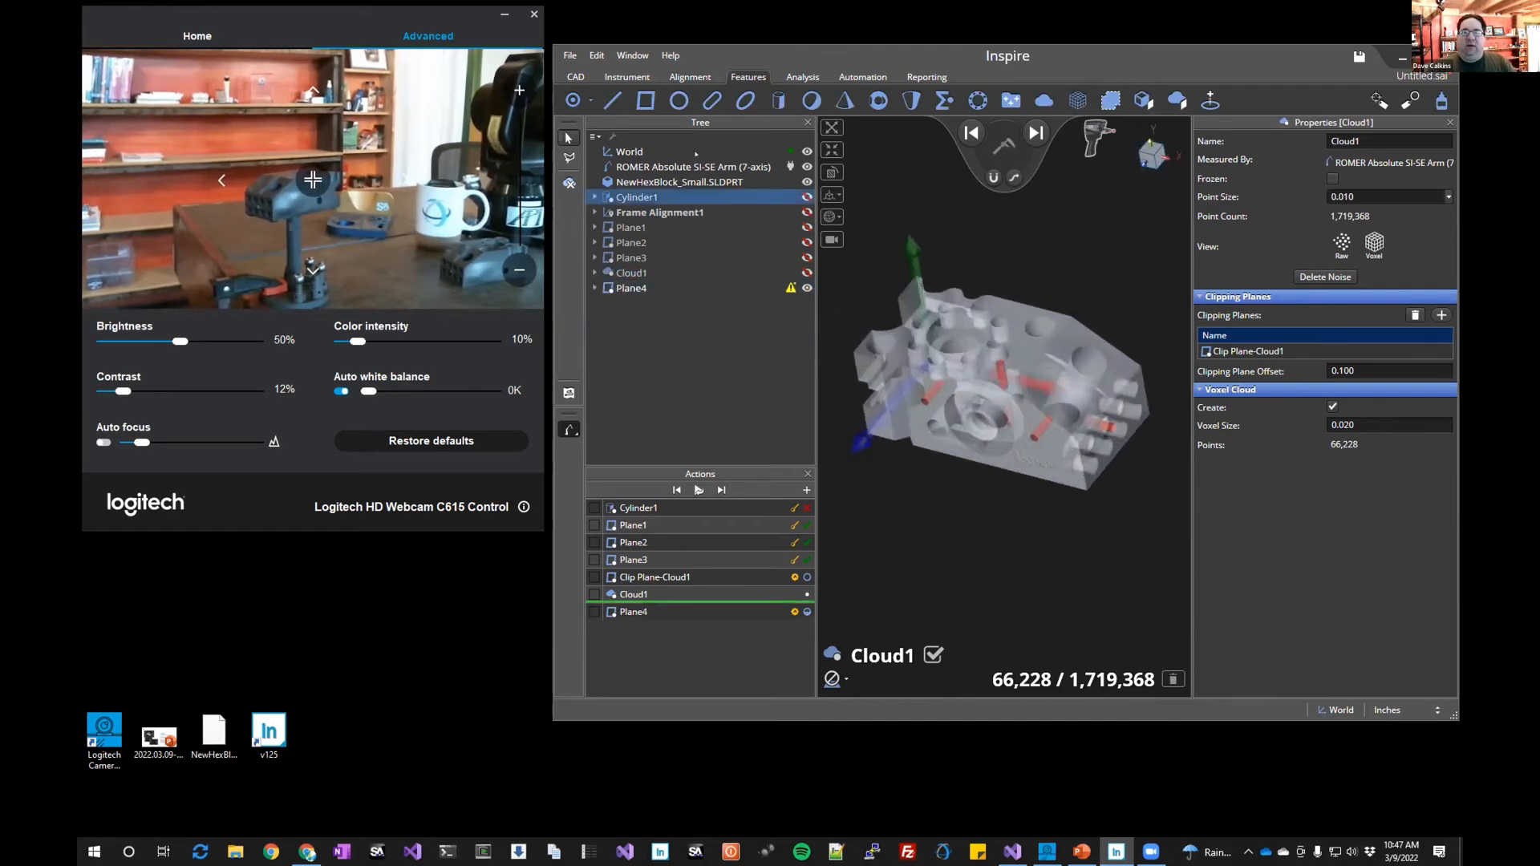
# Create a cross section using the hex block model as nominal, Cloud1 as actual, and Plane4 as the section plane
pyautogui.click(796, 77)
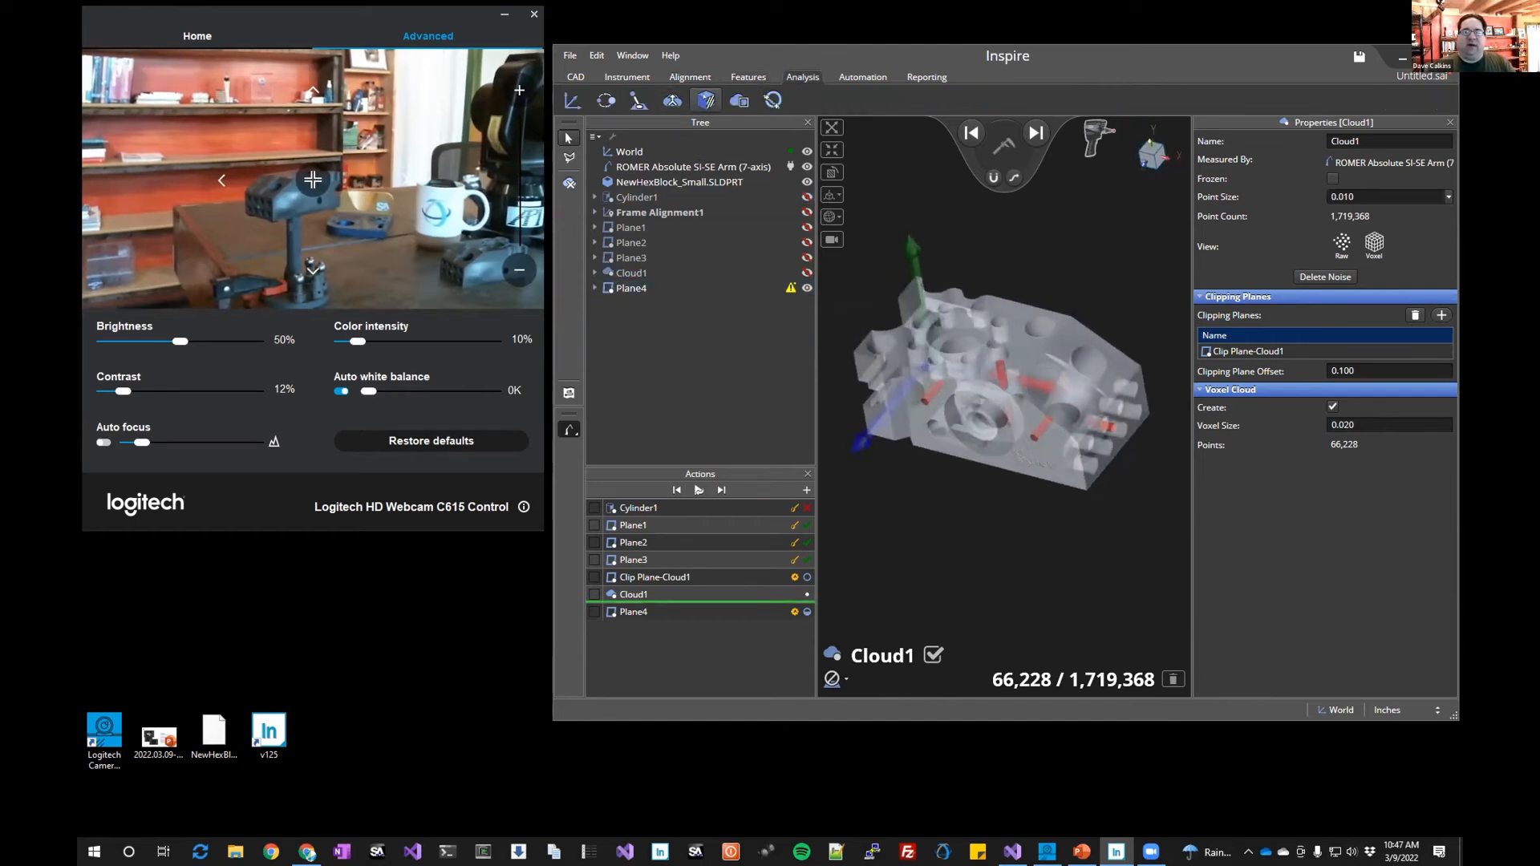
pyautogui.click(706, 99)
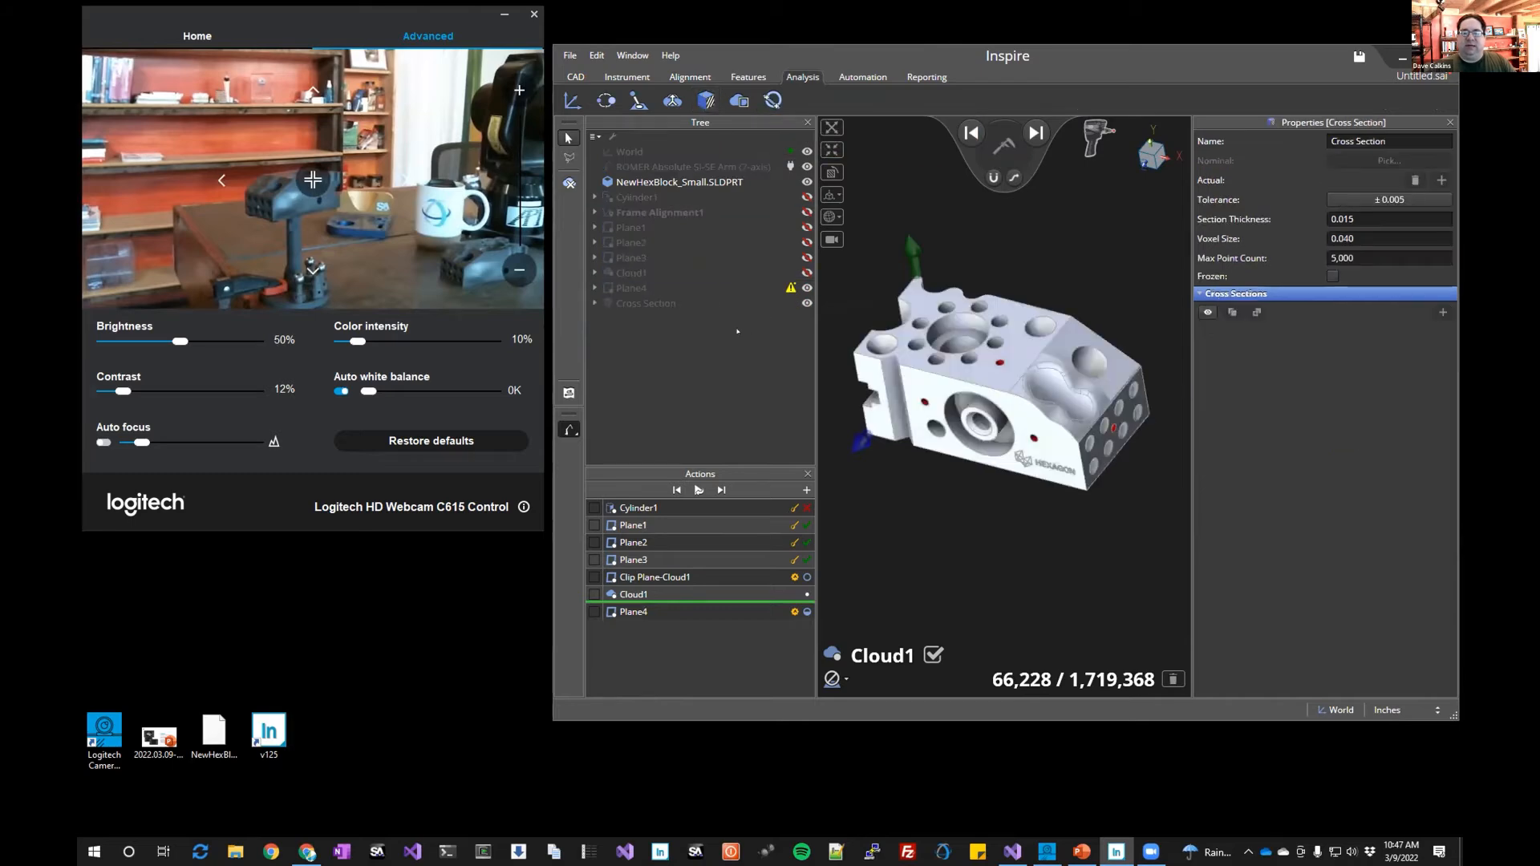
pyautogui.click(670, 182)
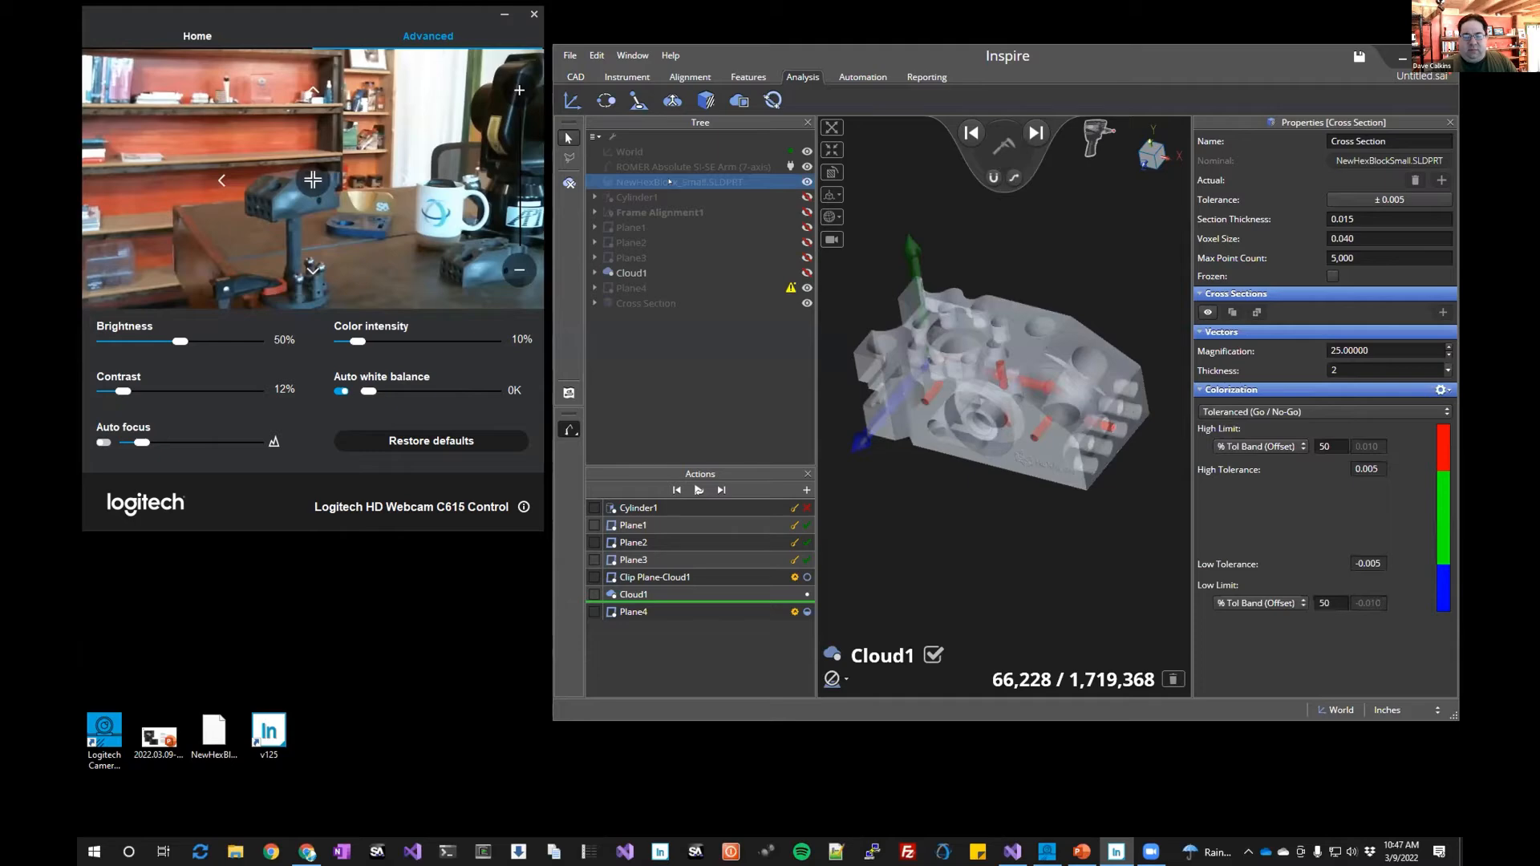
pyautogui.click(634, 272)
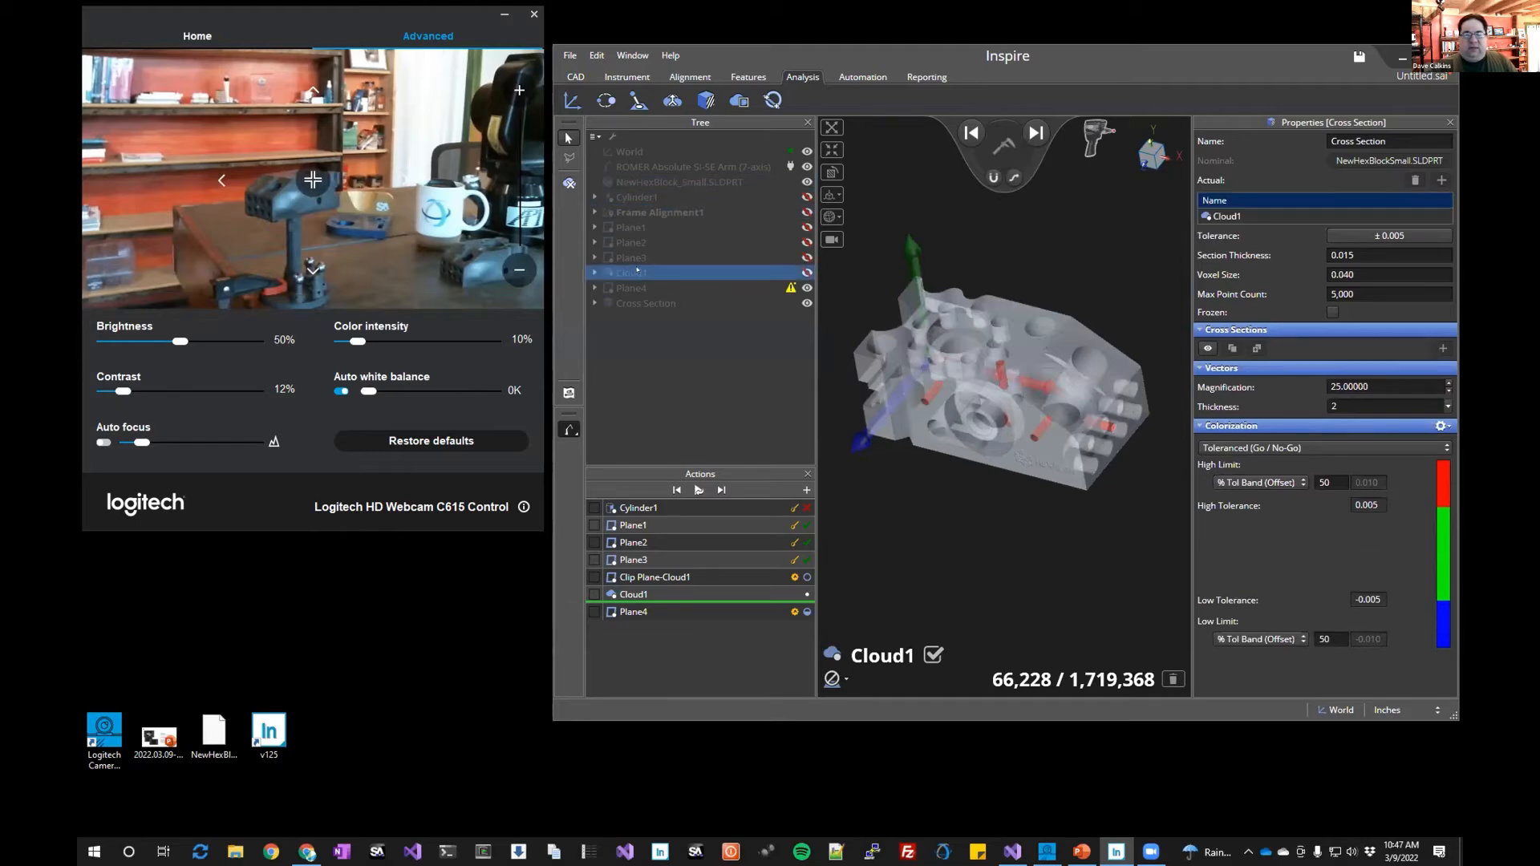
pyautogui.click(636, 287)
pyautogui.click(636, 292)
pyautogui.click(662, 300)
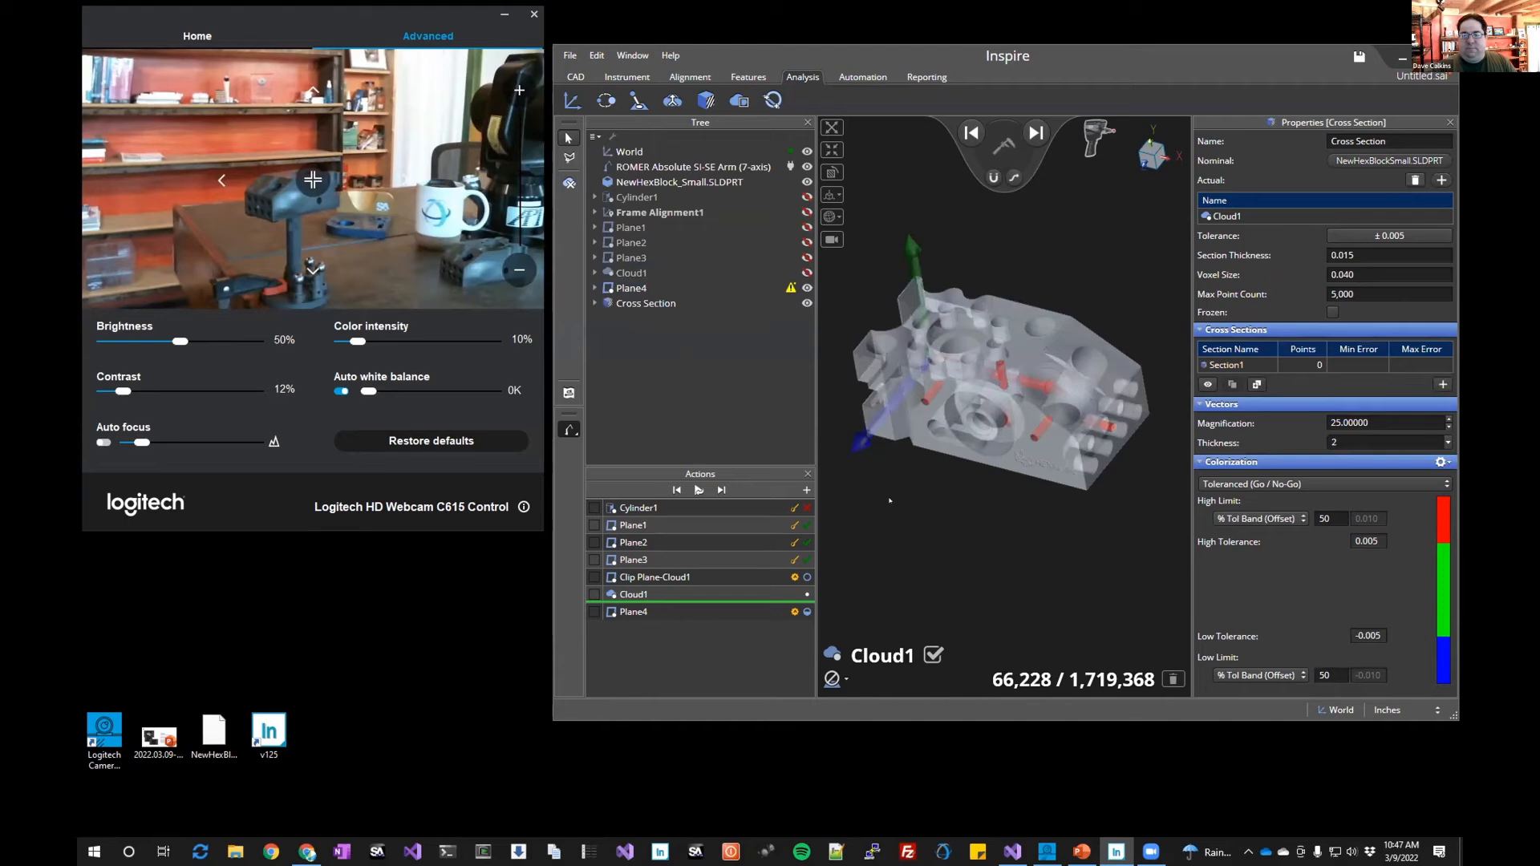
# Make 9 reversed offset copies of Section1 with 0.5 spacing
pyautogui.moveTo(959, 470); pyautogui.dragTo(1029, 456, button='middle')
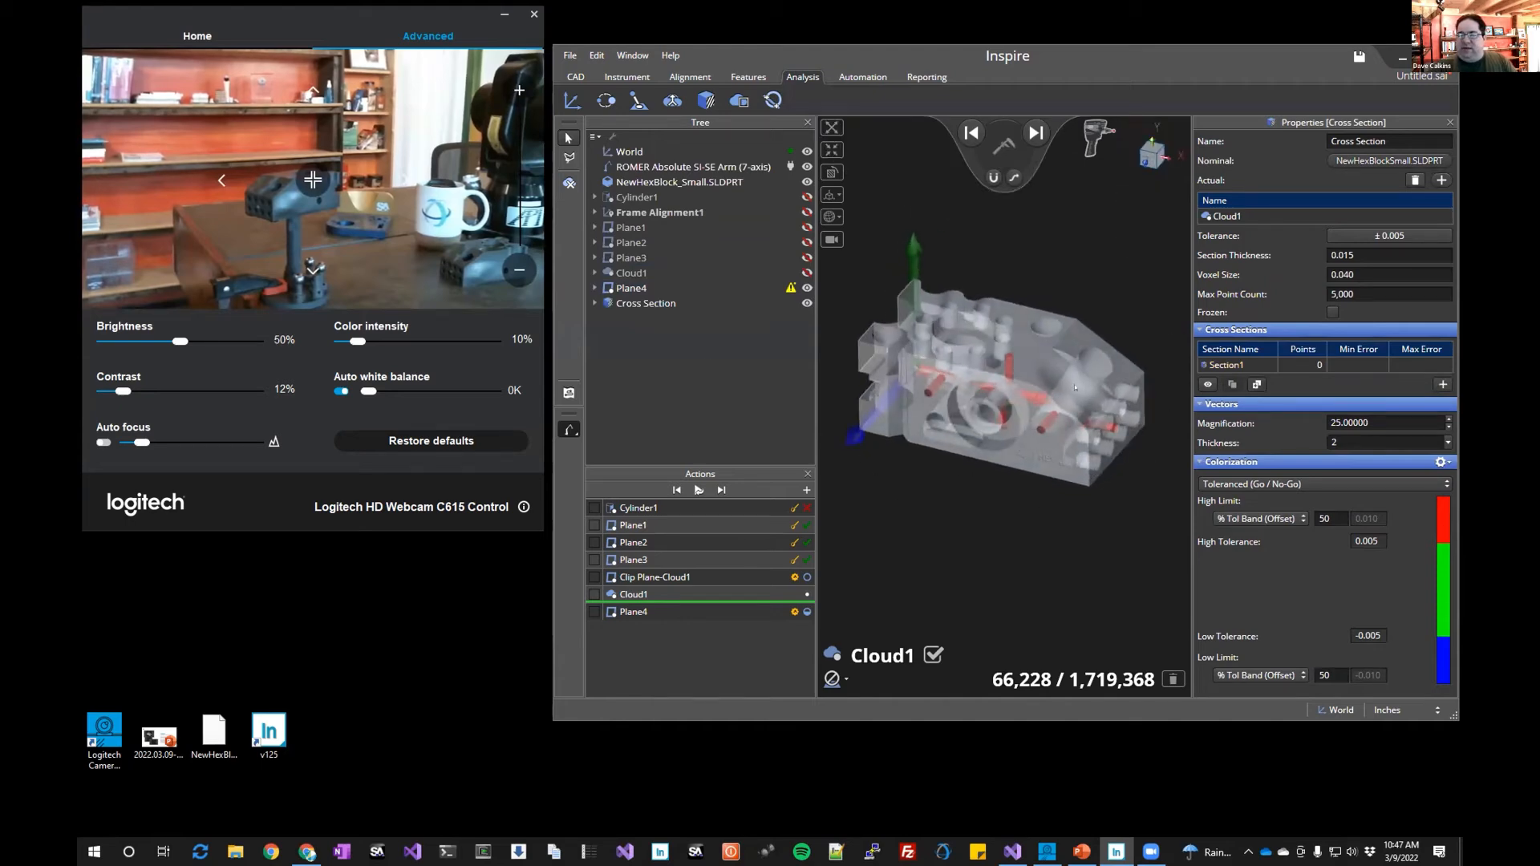
pyautogui.click(1223, 367)
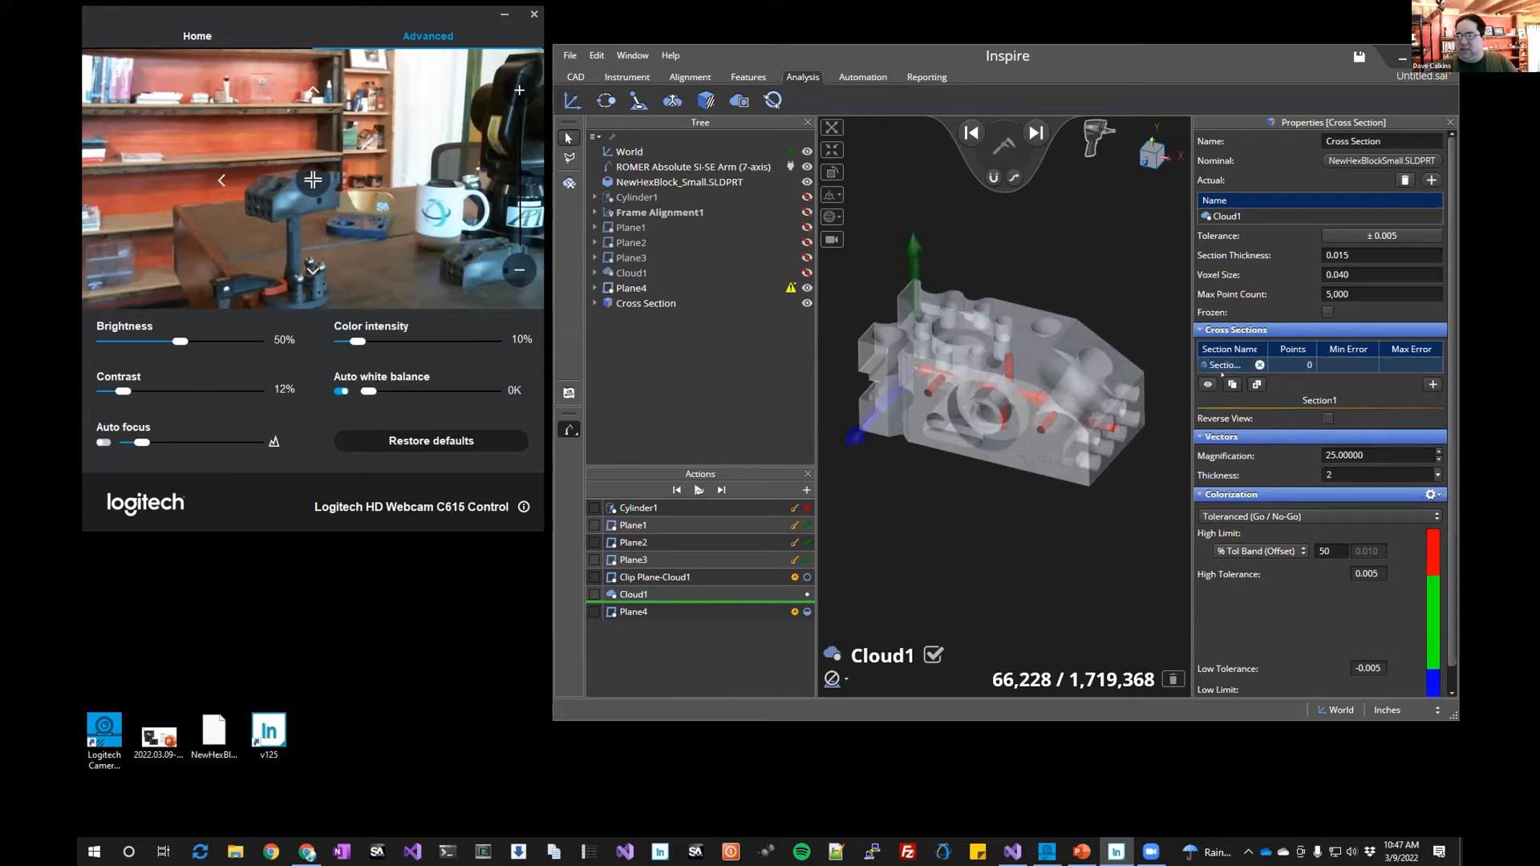
pyautogui.click(1232, 384)
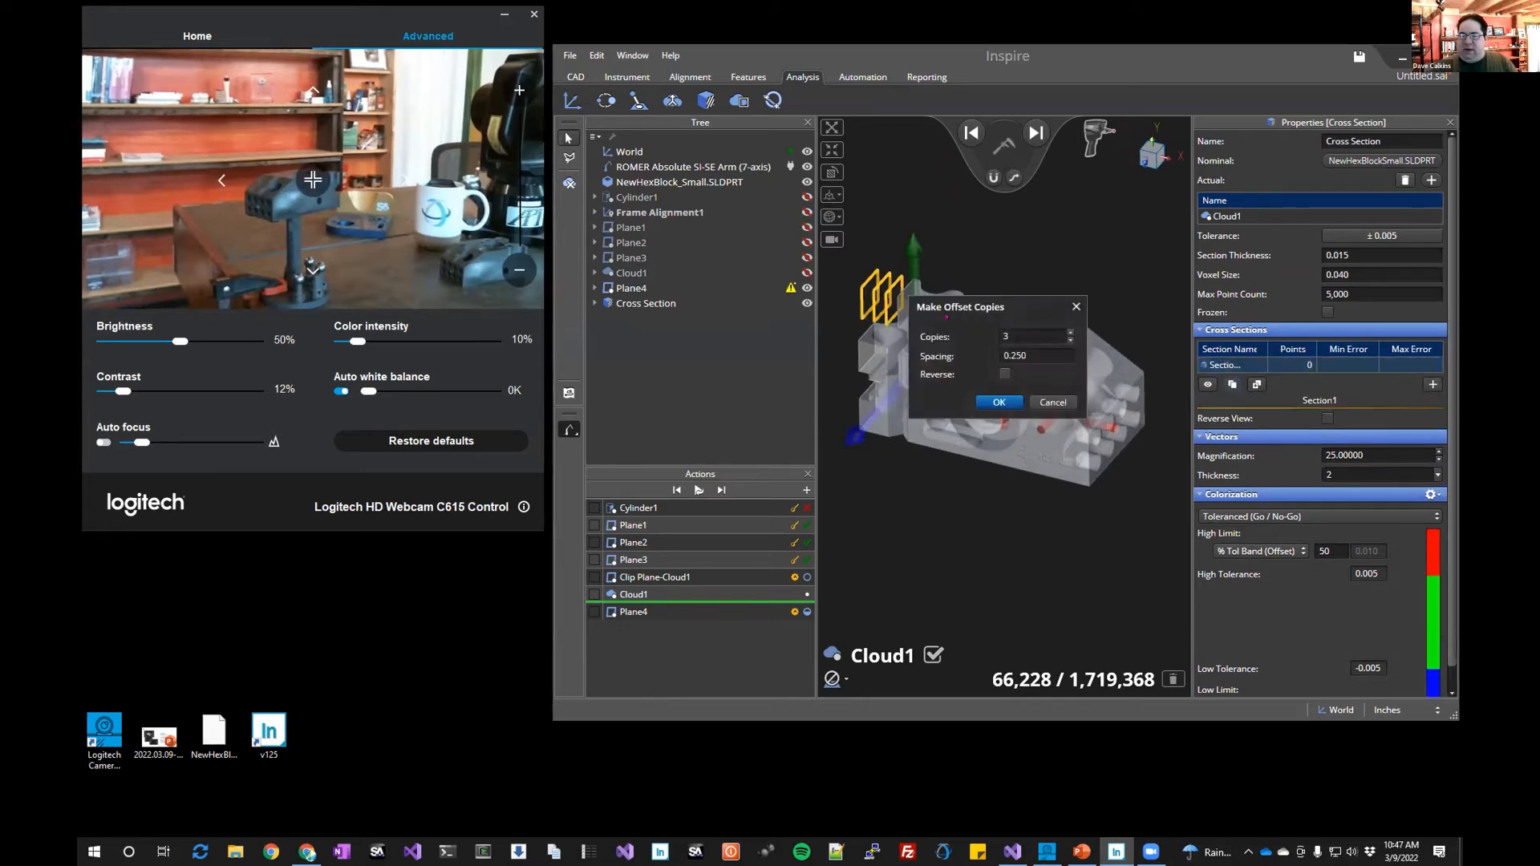
pyautogui.moveTo(945, 317); pyautogui.dragTo(887, 530)
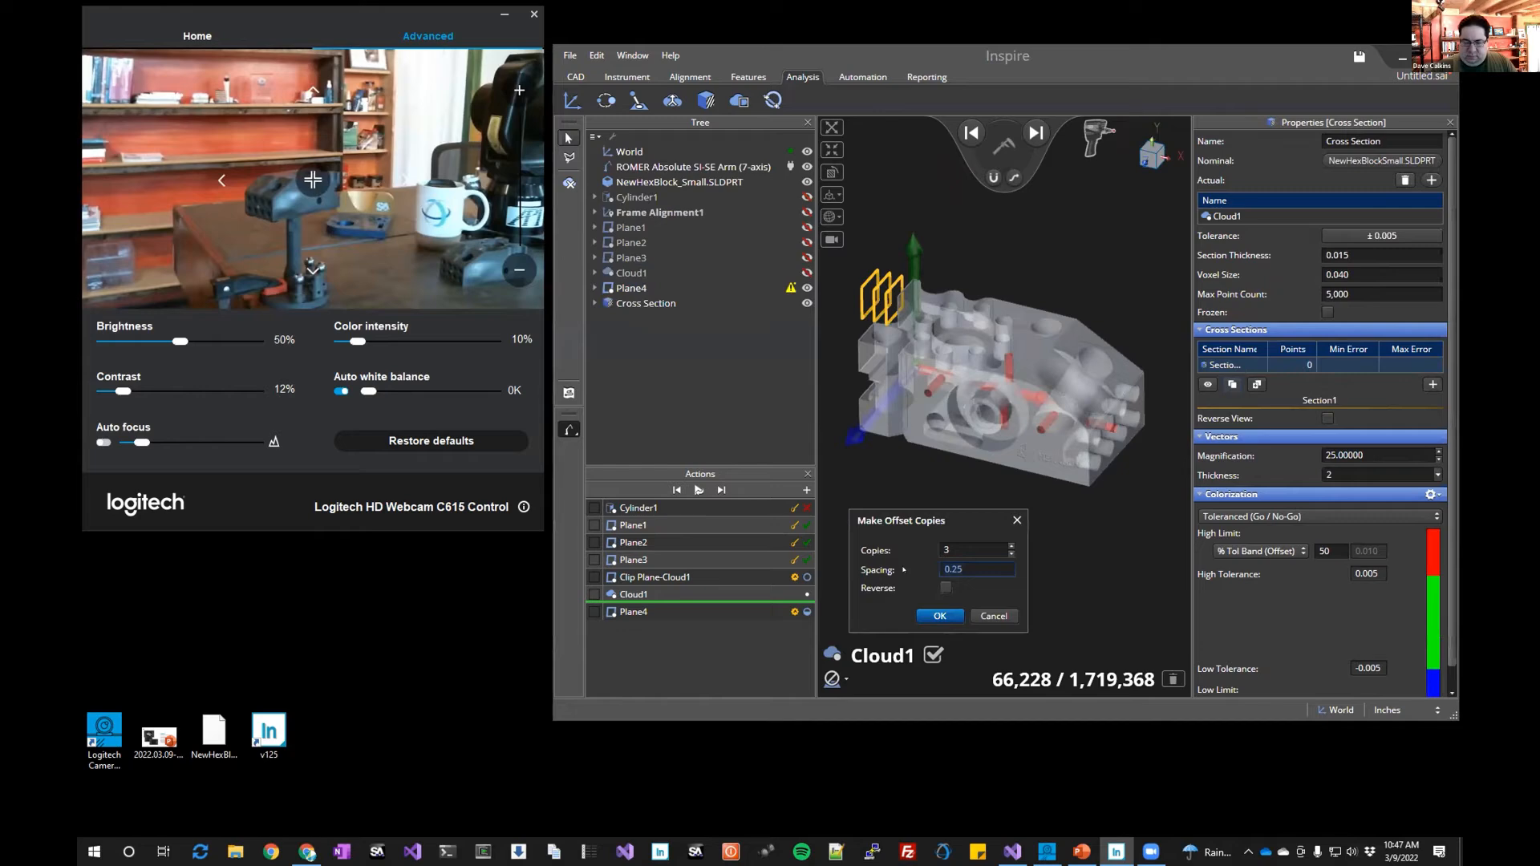
pyautogui.write('.5')
pyautogui.click(946, 587)
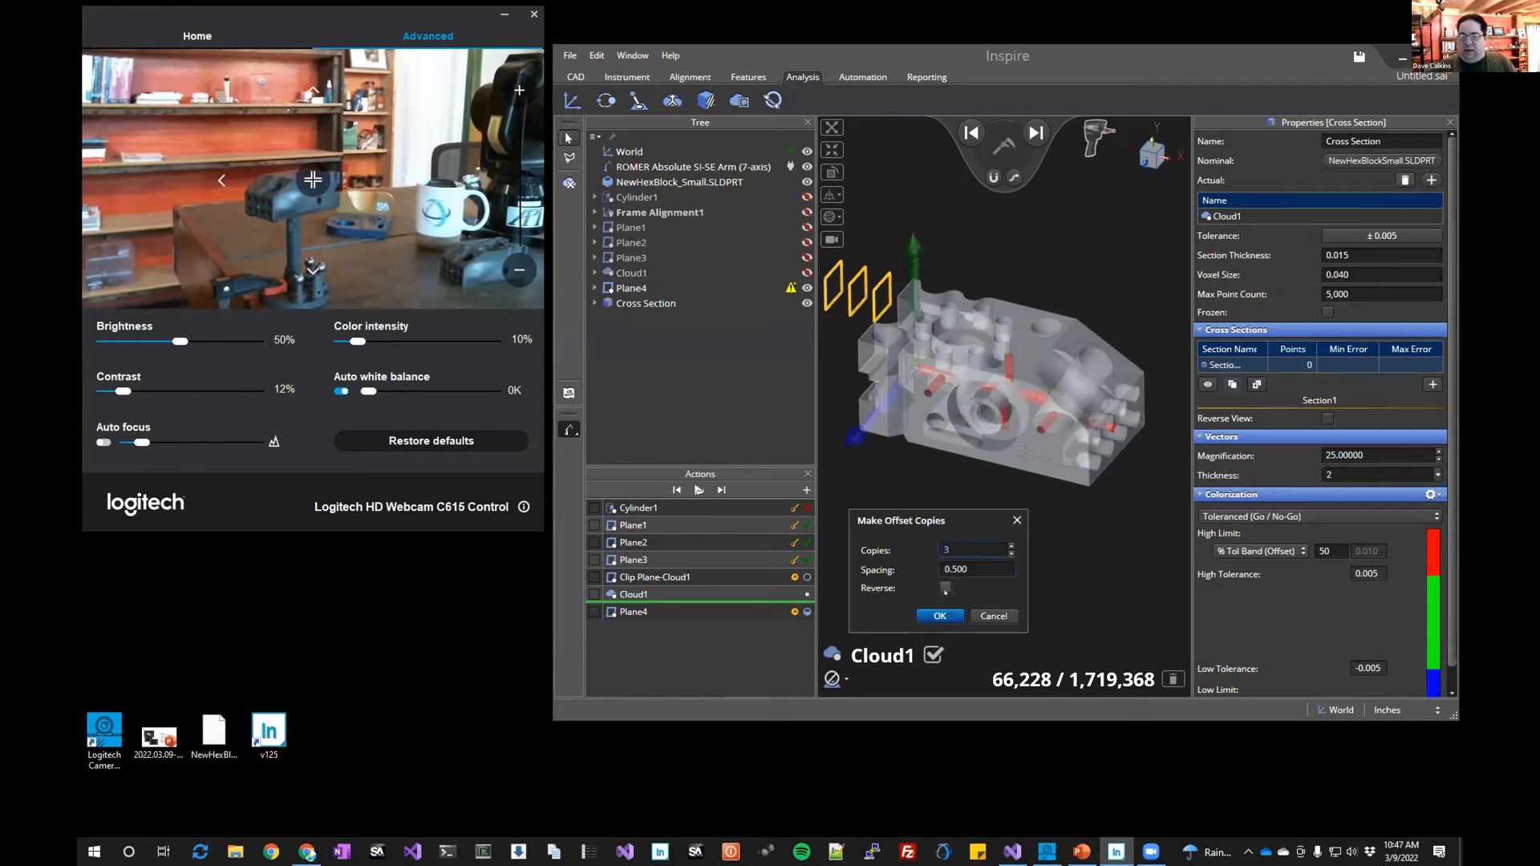
pyautogui.click(1010, 547)
pyautogui.click(1010, 546)
pyautogui.click(1009, 546)
pyautogui.click(1009, 546)
pyautogui.click(1010, 546)
pyautogui.click(1009, 546)
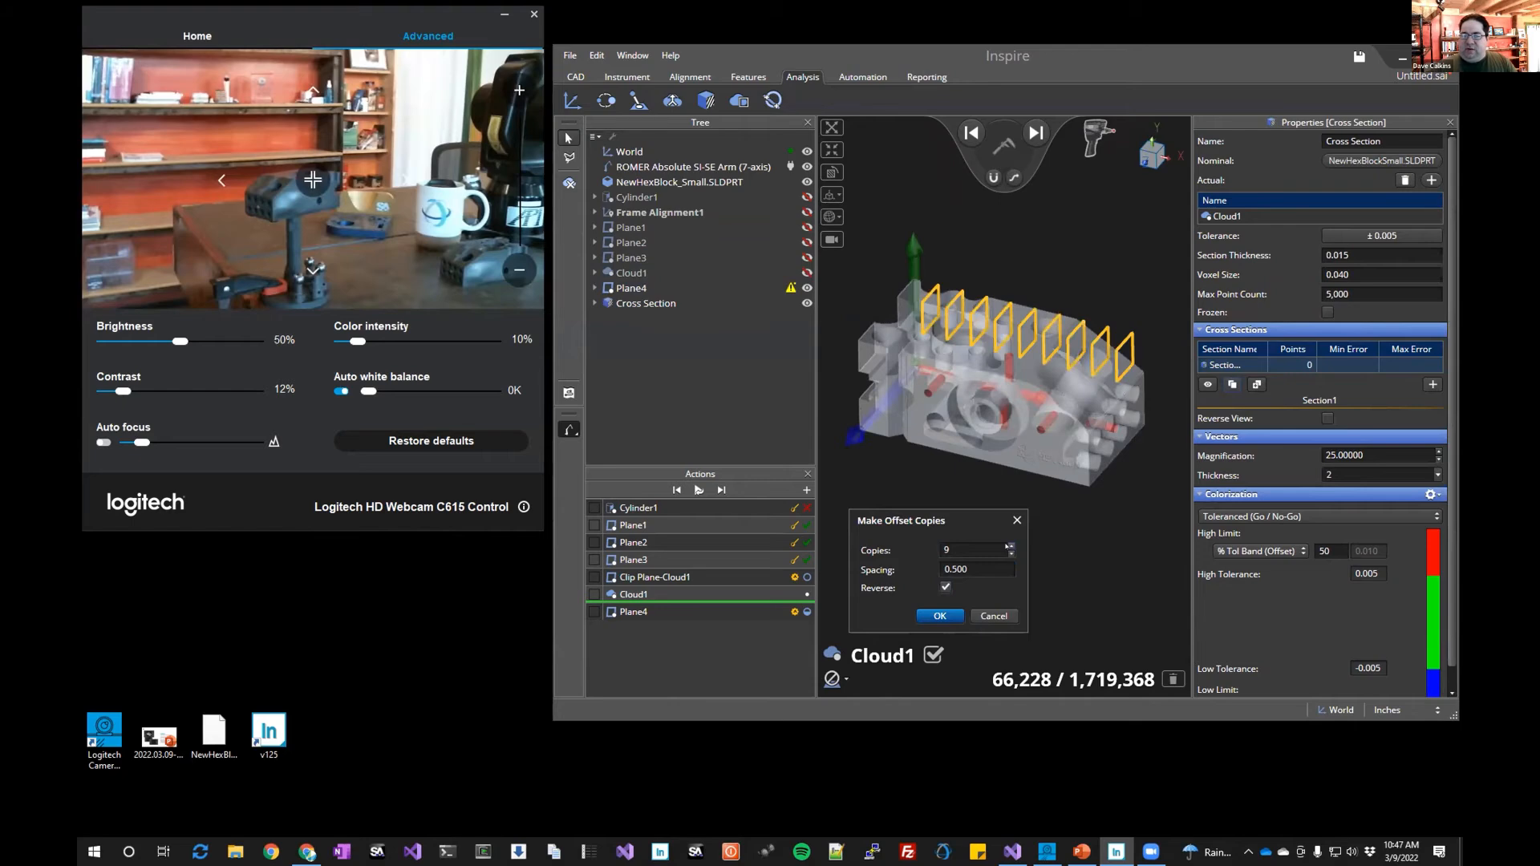
pyautogui.rightClick(972, 452)
pyautogui.click(940, 614)
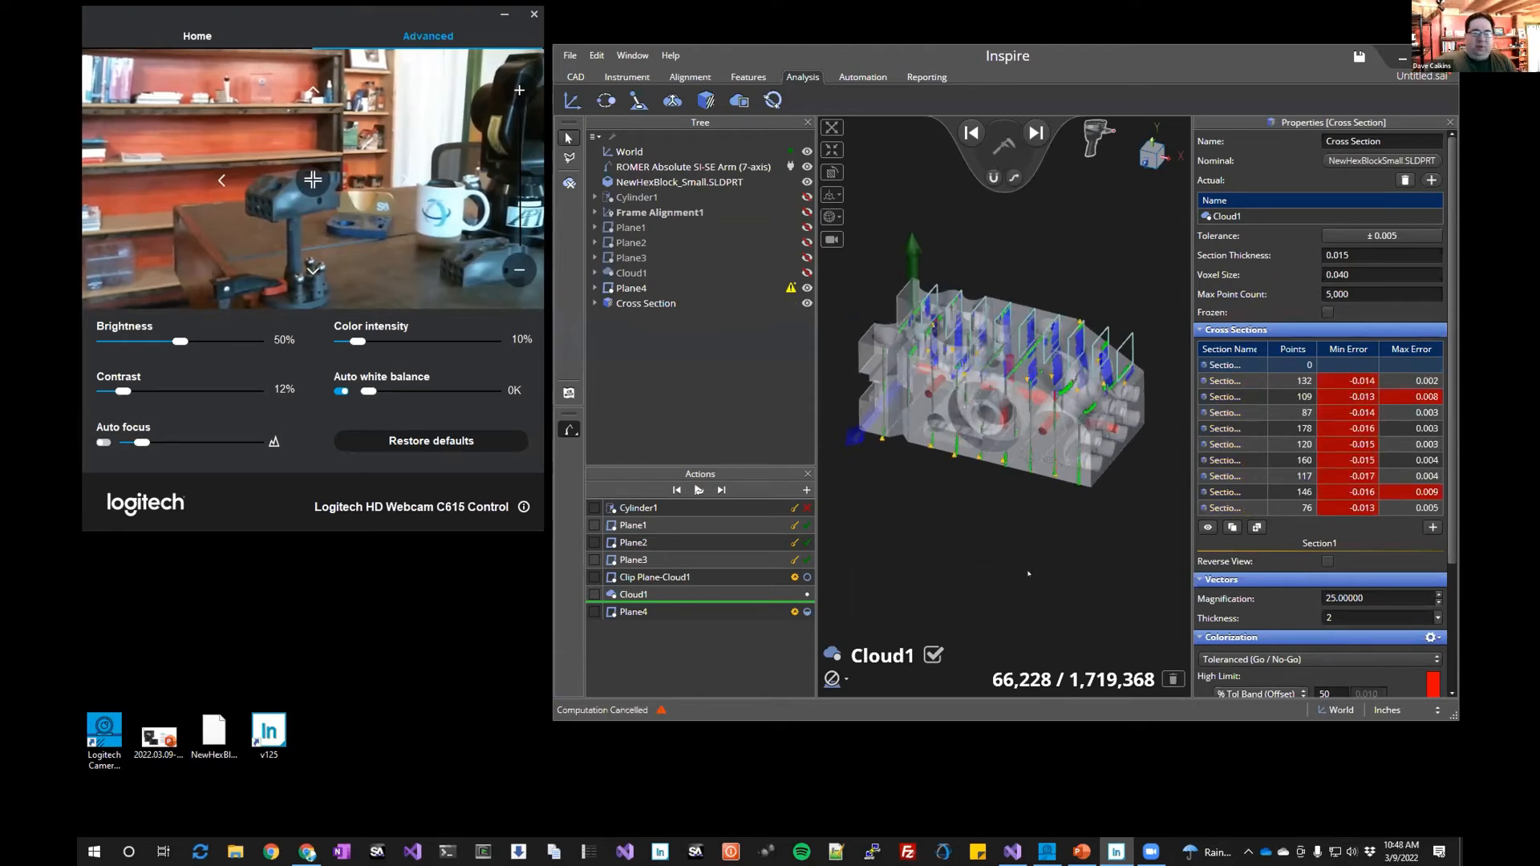
# Set the vector magnification to 75
pyautogui.moveTo(1062, 583); pyautogui.dragTo(1012, 584, button='middle')
pyautogui.moveTo(1379, 596); pyautogui.dragTo(1303, 593)
pyautogui.write('75')
pyautogui.press('Return')
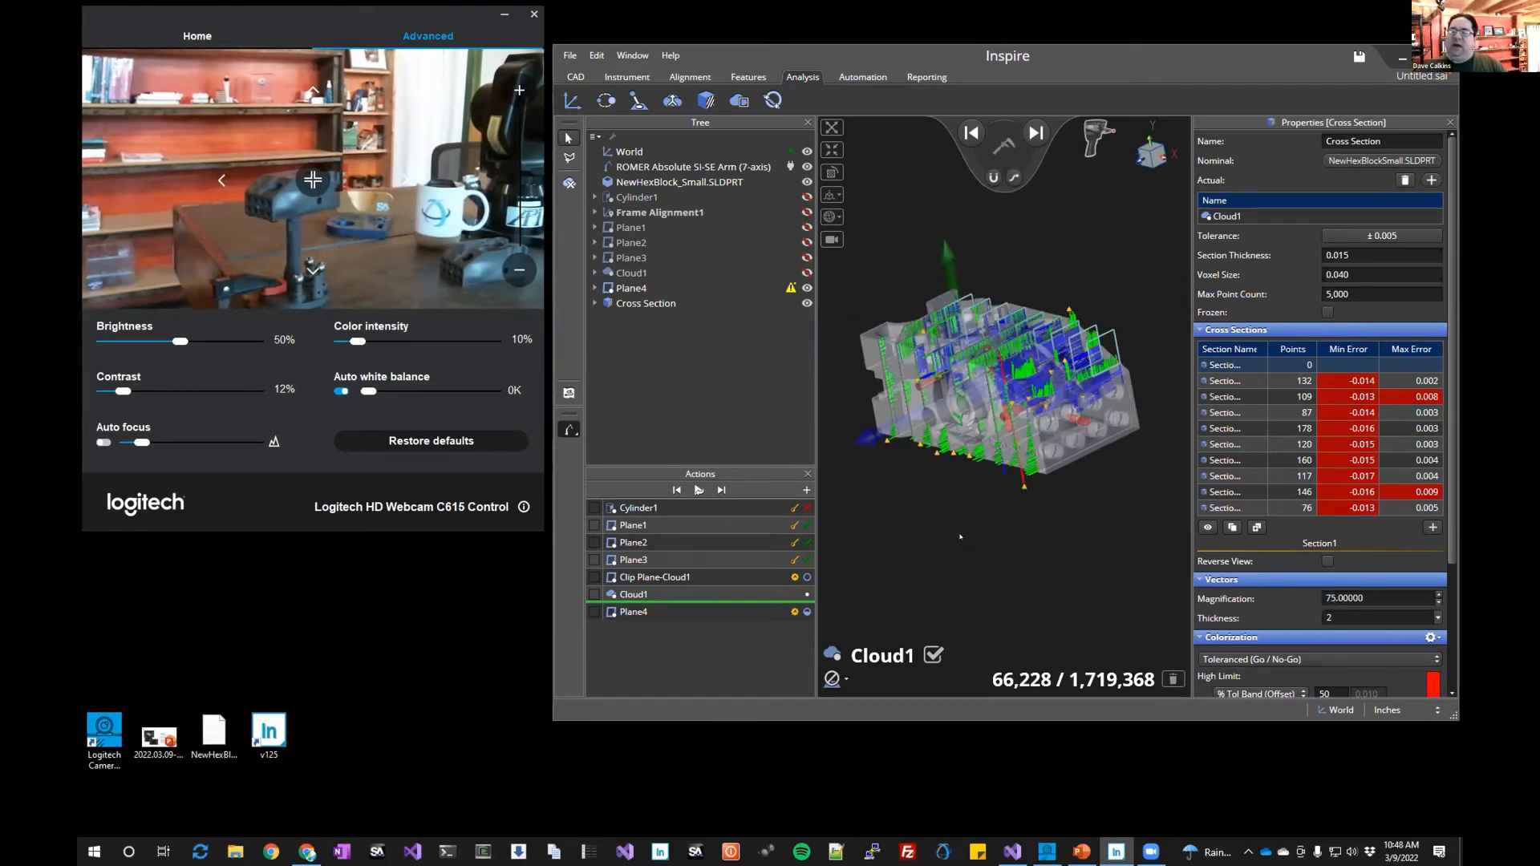
# Open Section2 in the 2D cross-section view
pyautogui.moveTo(995, 517); pyautogui.dragTo(958, 505, button='middle')
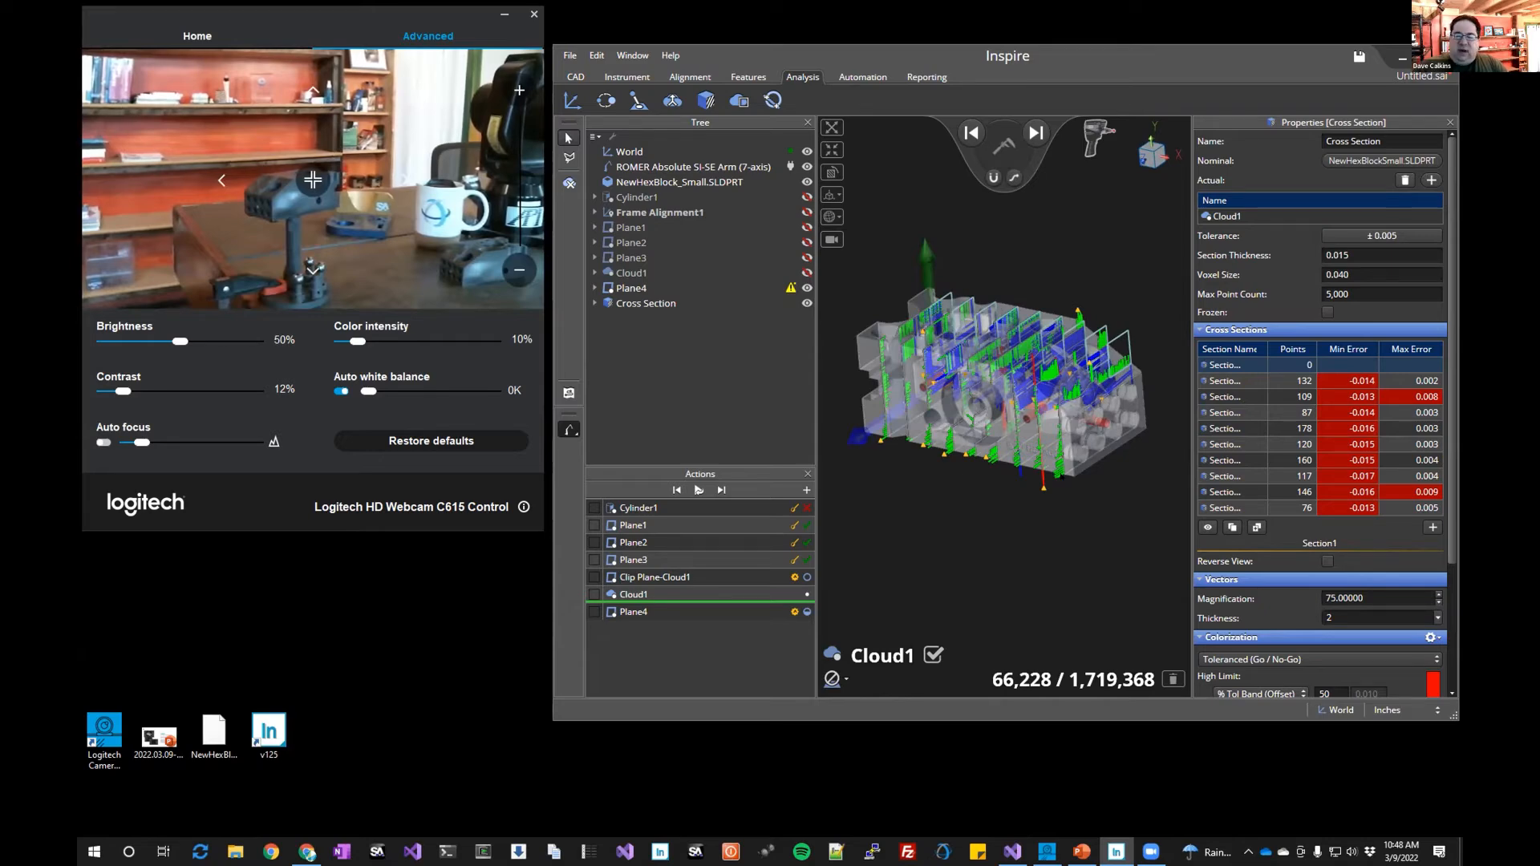
pyautogui.moveTo(1075, 357)
pyautogui.mouseDown(button='middle')
pyautogui.moveTo(985, 496)
pyautogui.moveTo(1051, 375)
pyautogui.mouseUp(button='middle')
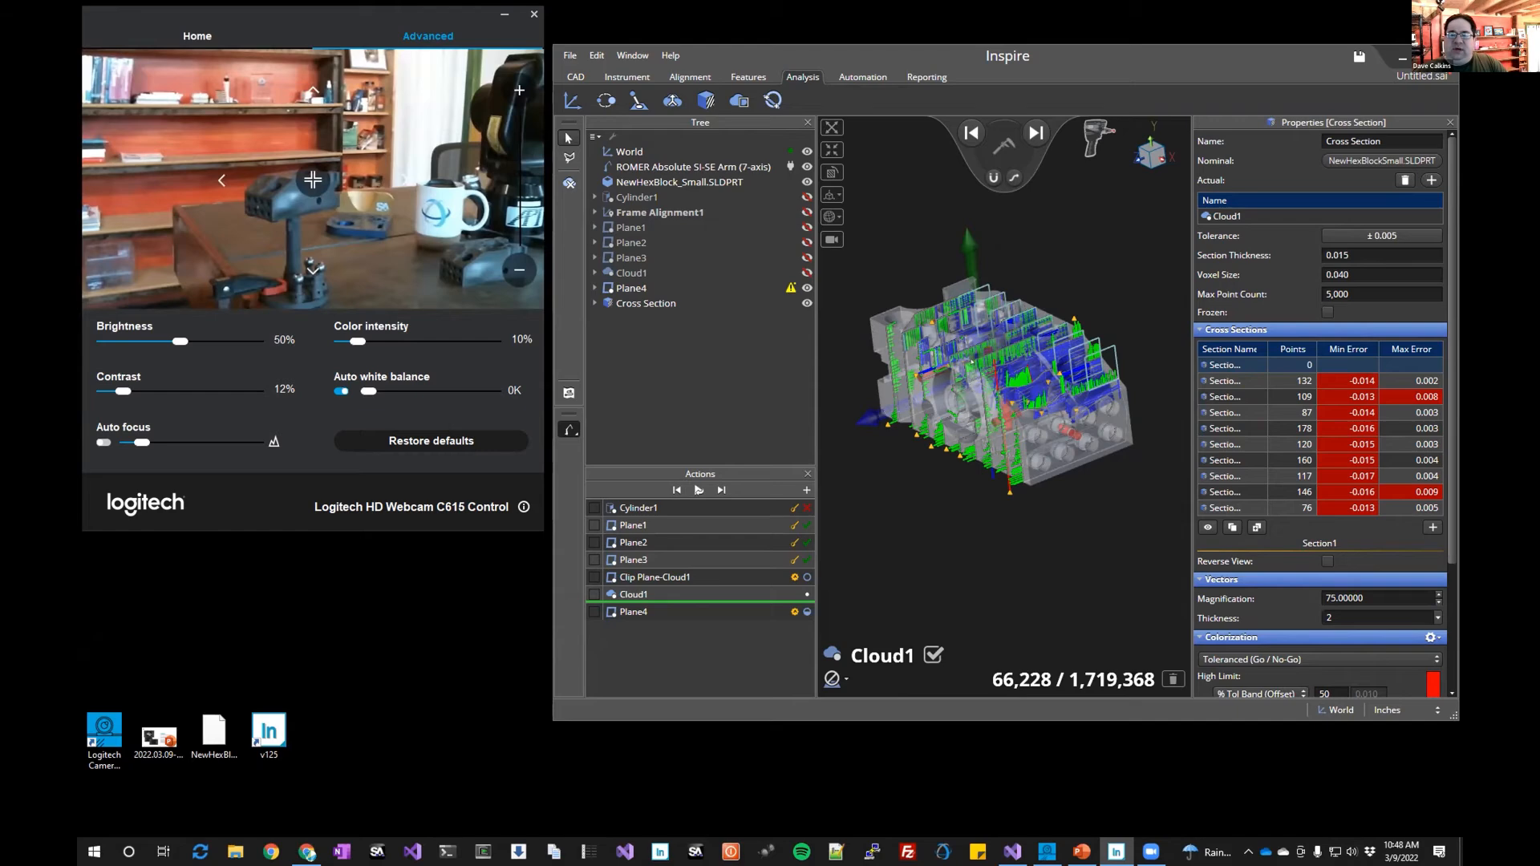
pyautogui.click(1247, 380)
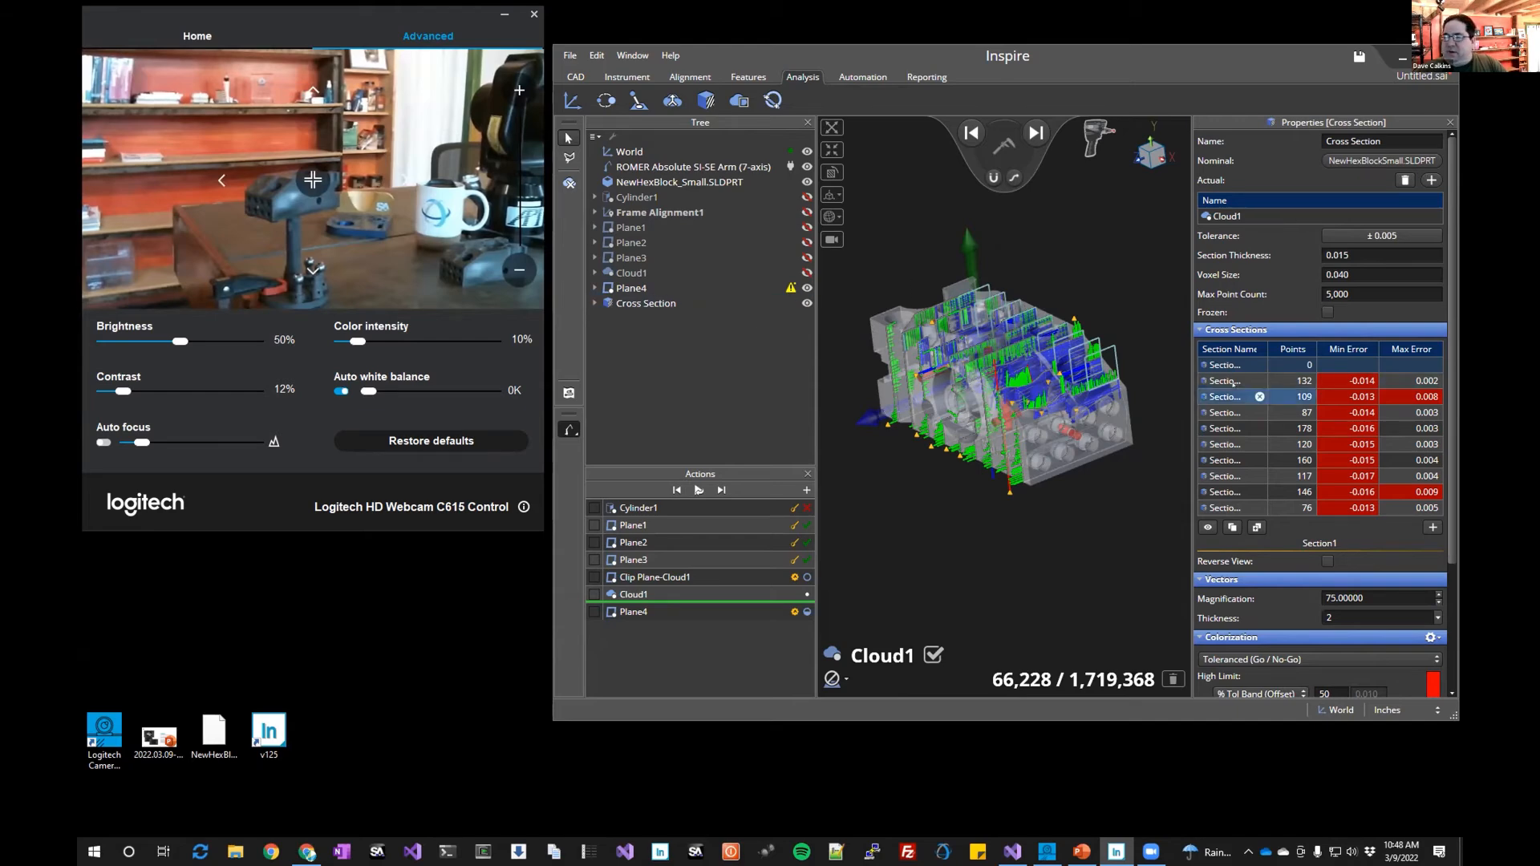
pyautogui.click(1225, 378)
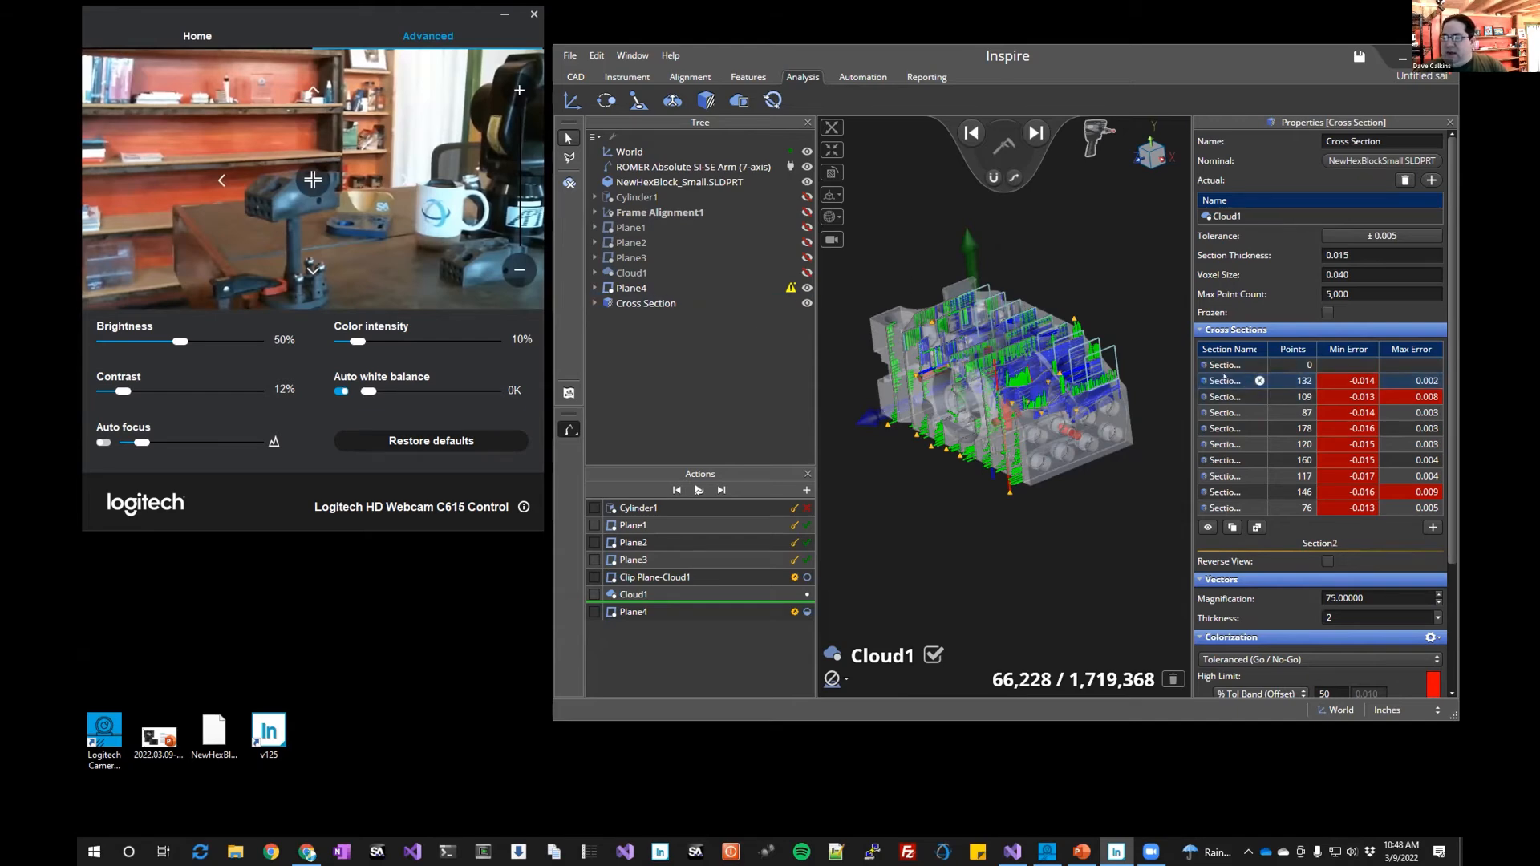
pyautogui.doubleClick(1224, 378)
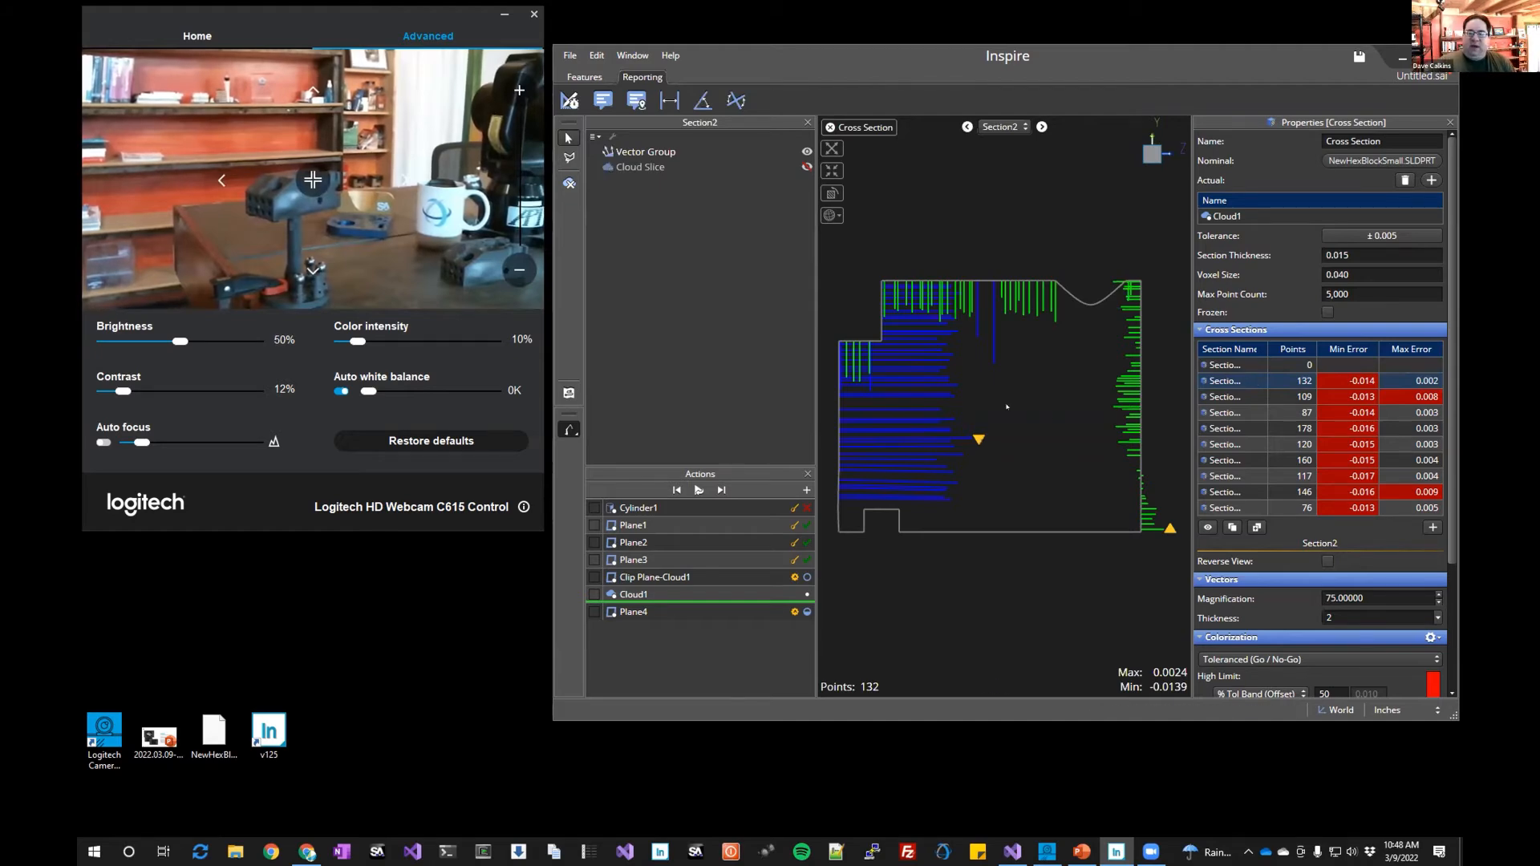
# Step through the following sections up to Section10 in the 2D view
pyautogui.click(1041, 126)
pyautogui.click(1041, 126)
pyautogui.click(1041, 126)
pyautogui.click(1041, 126)
pyautogui.click(1041, 126)
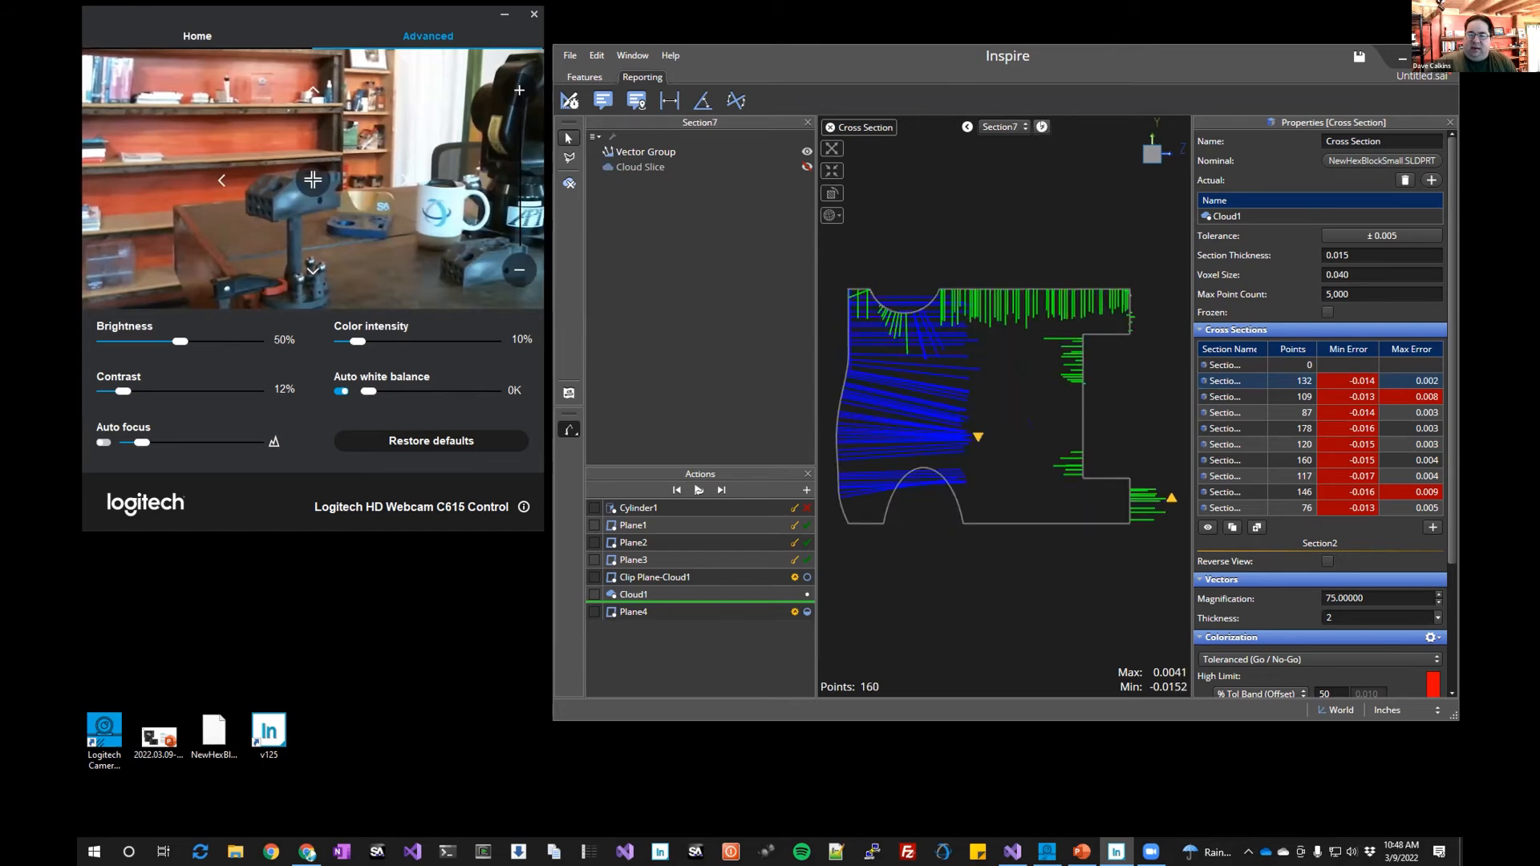
pyautogui.click(1041, 126)
pyautogui.click(1041, 126)
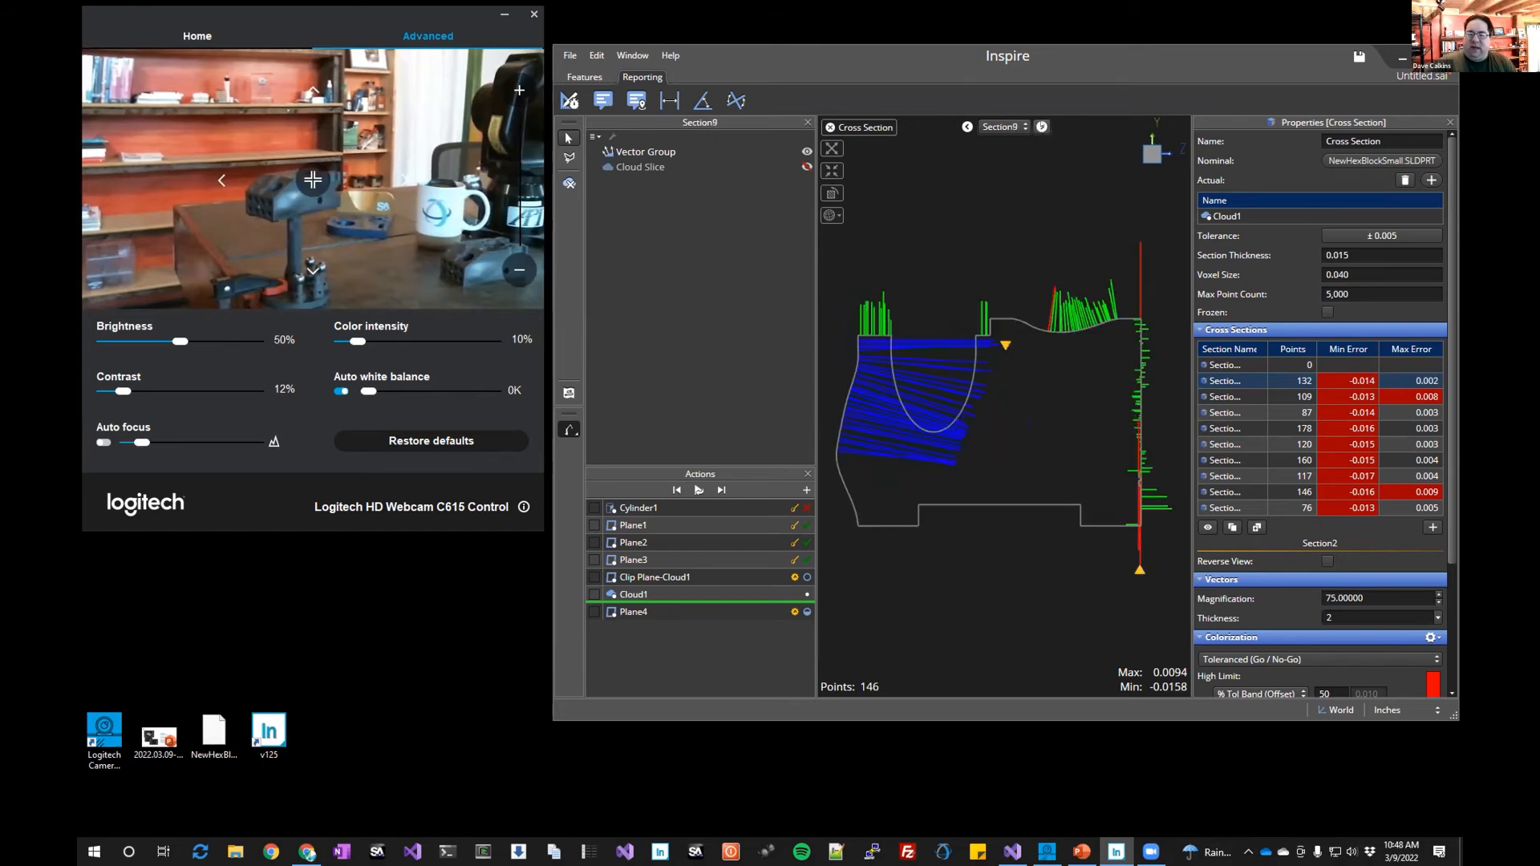
pyautogui.click(1042, 126)
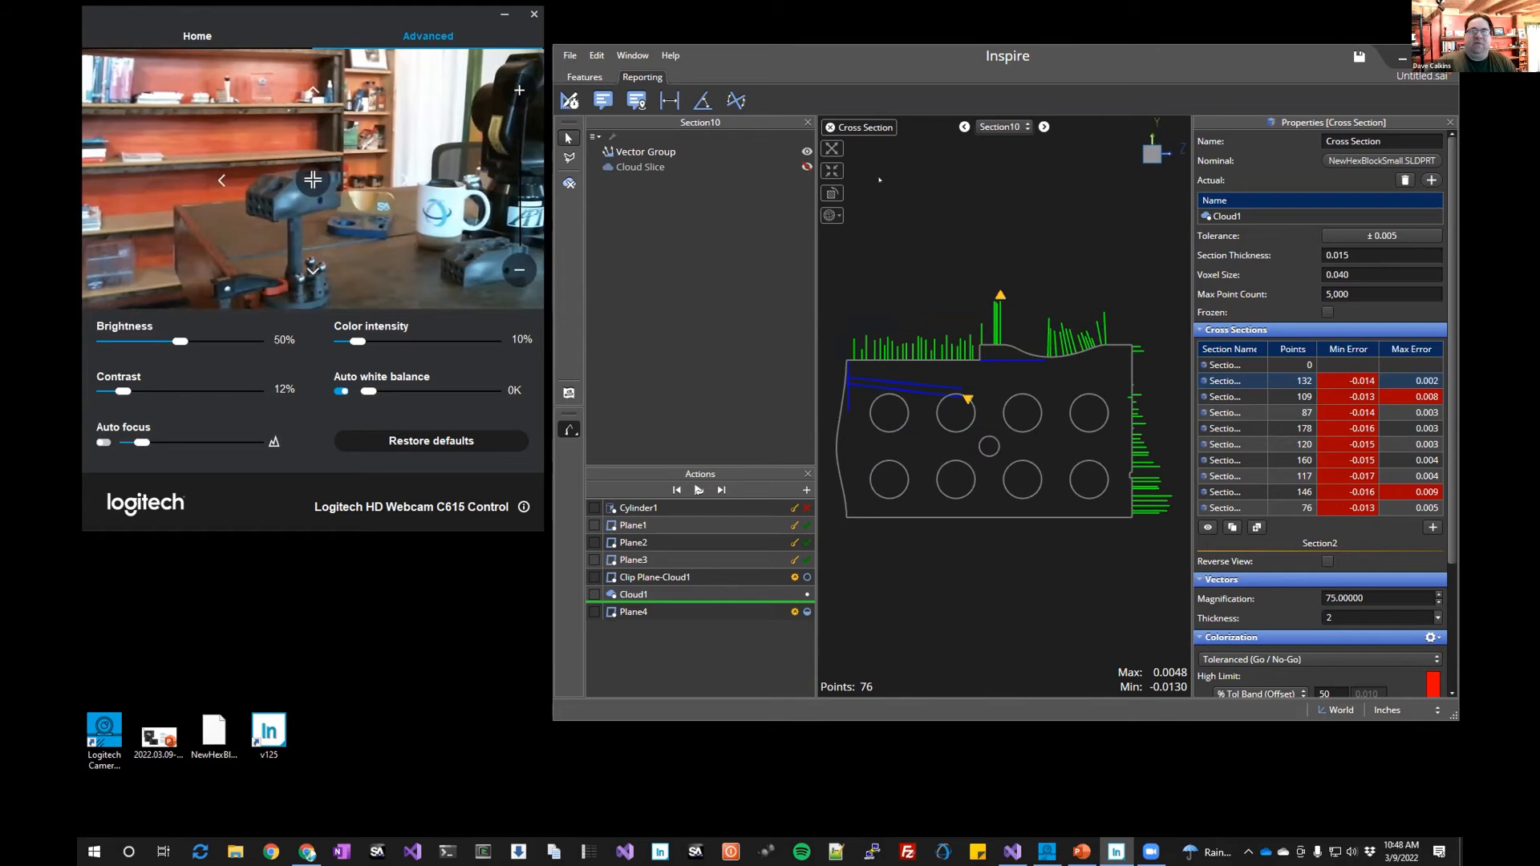
# Extract features from the Section10 cross-section cut and return to the 3D view
pyautogui.click(583, 77)
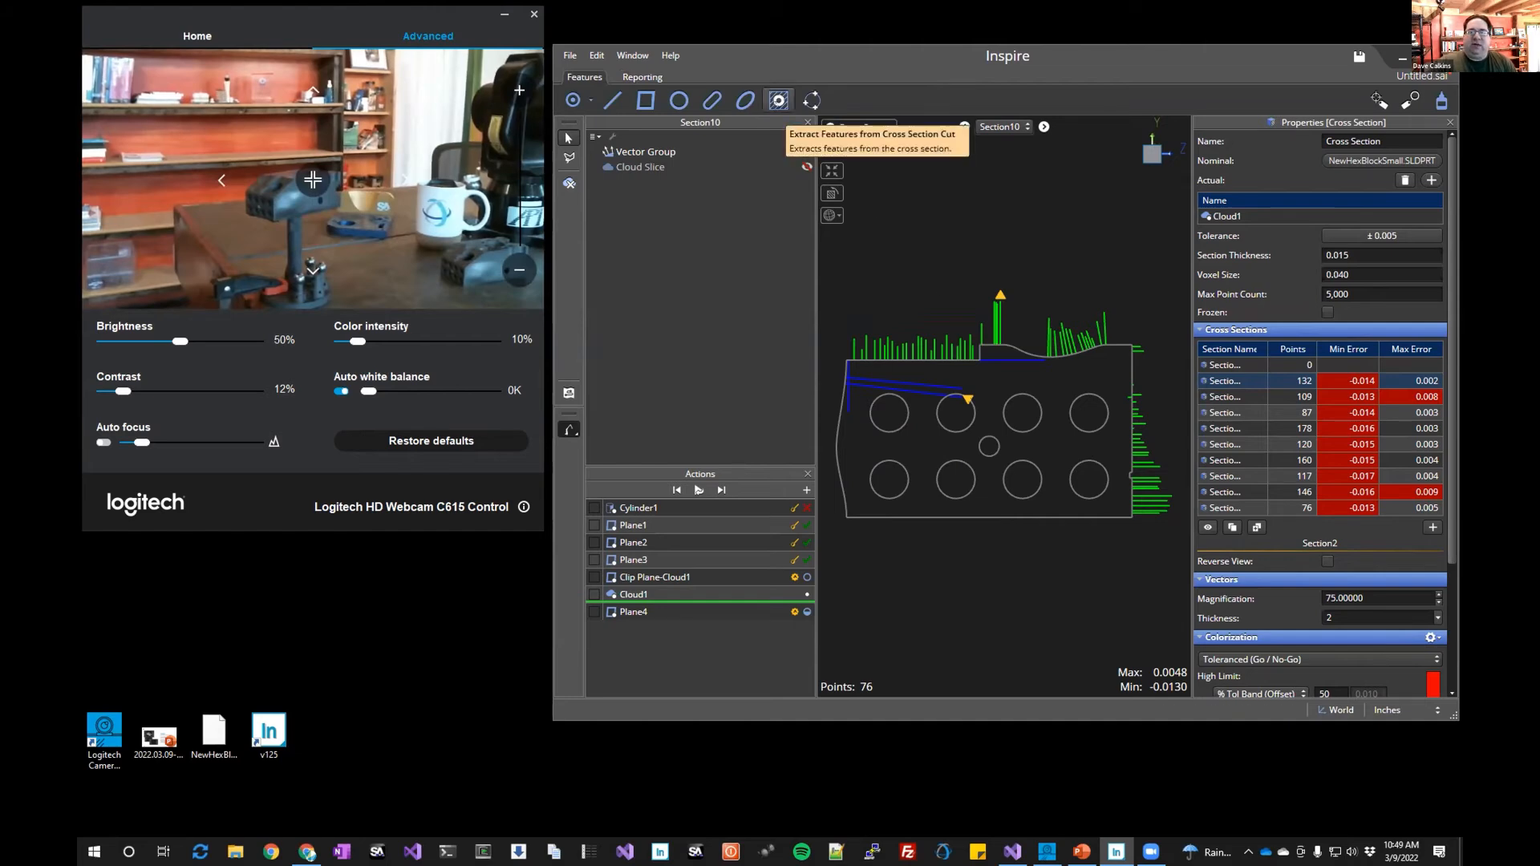
pyautogui.click(779, 104)
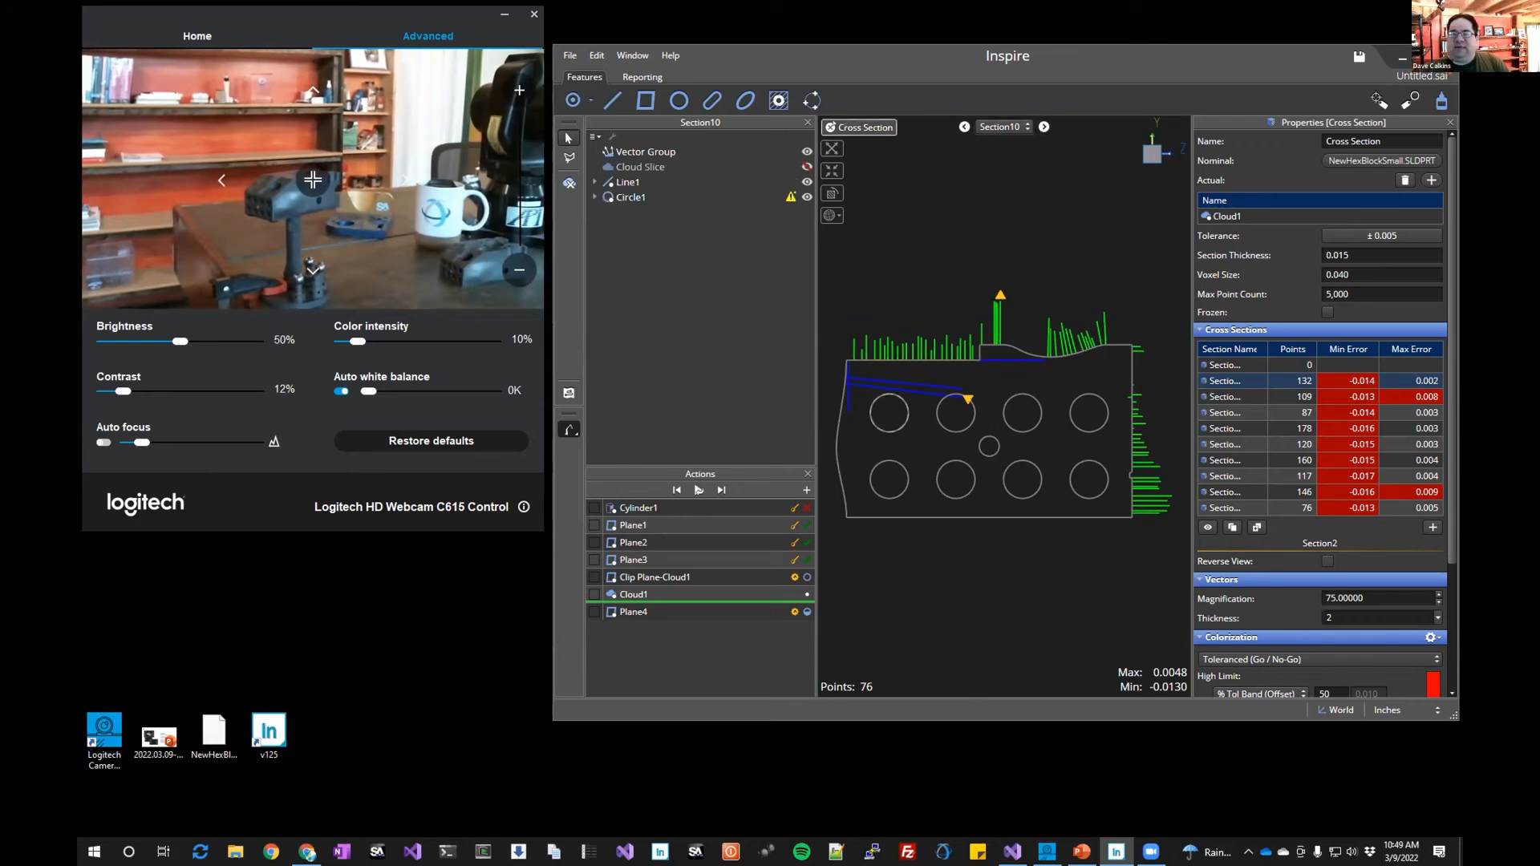
pyautogui.click(832, 150)
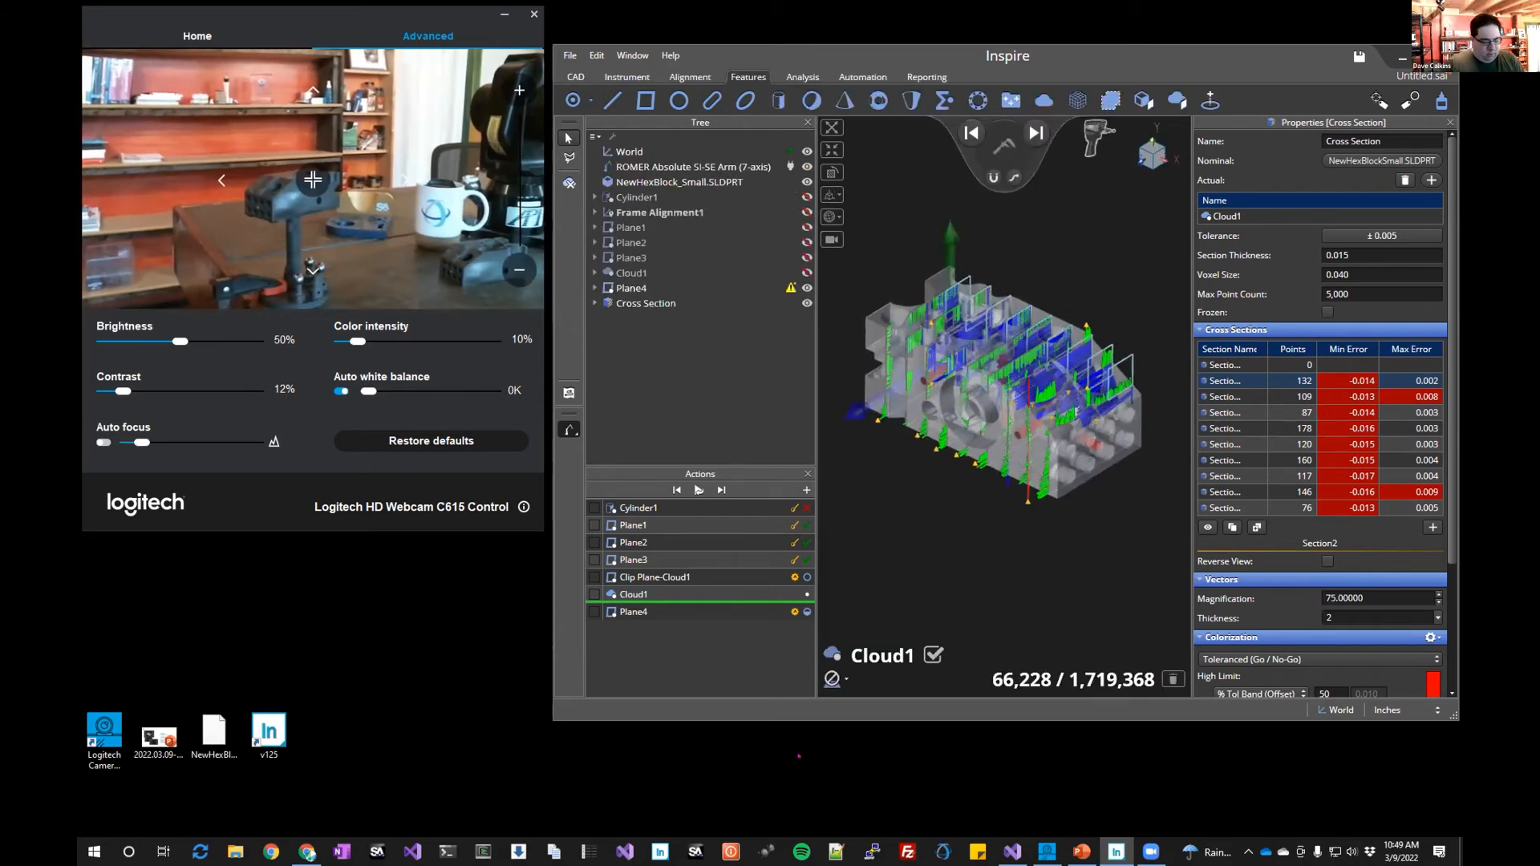
# Switch to the PowerPoint presentation and browse the cross-section analysis slides
pyautogui.hotkey('alt', 'Tab')
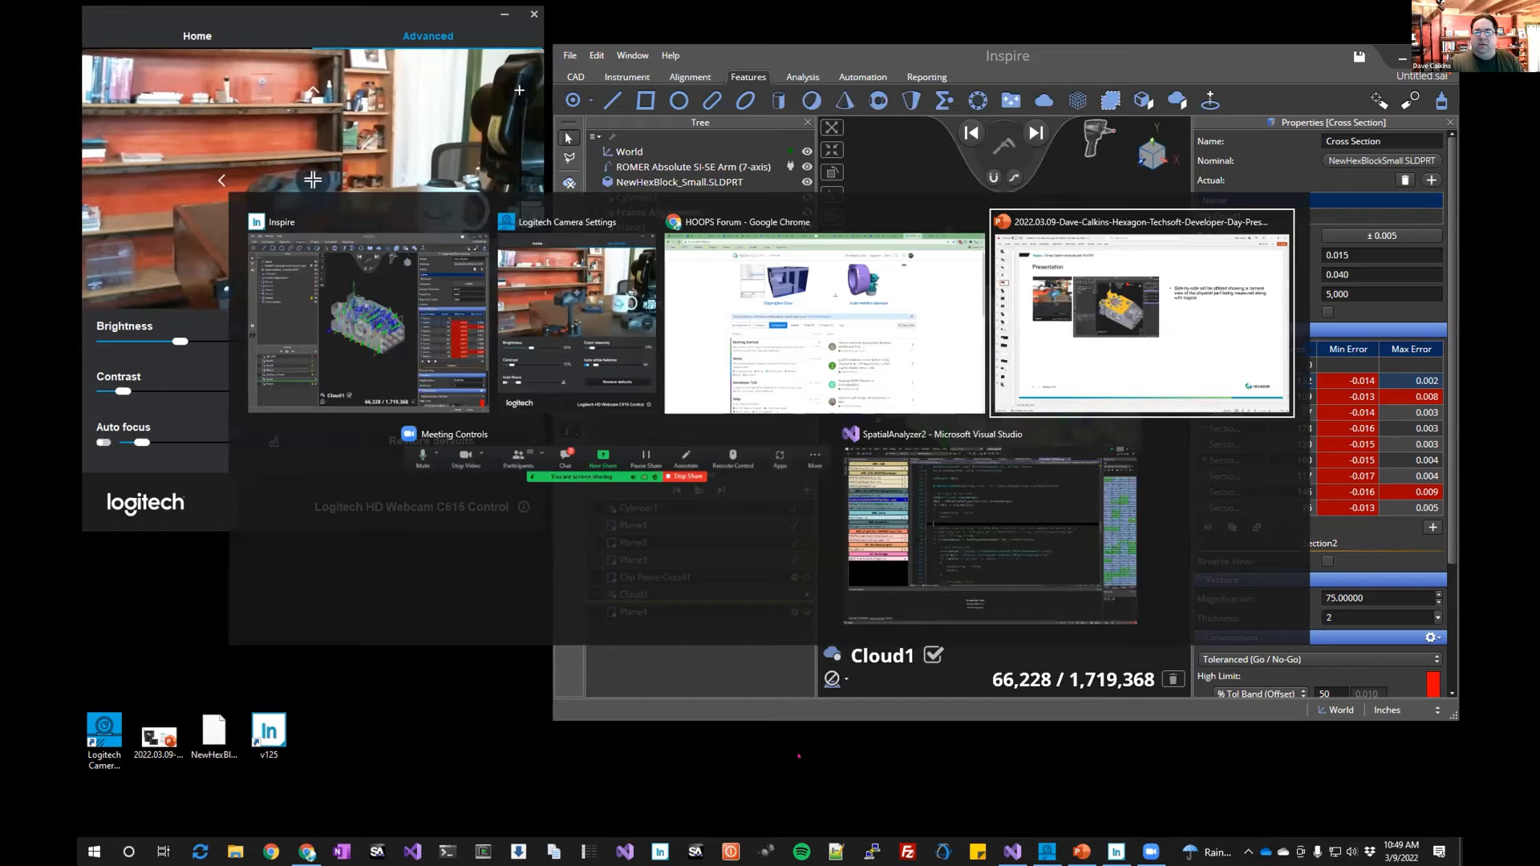
pyautogui.scroll(-2, 494, 667)
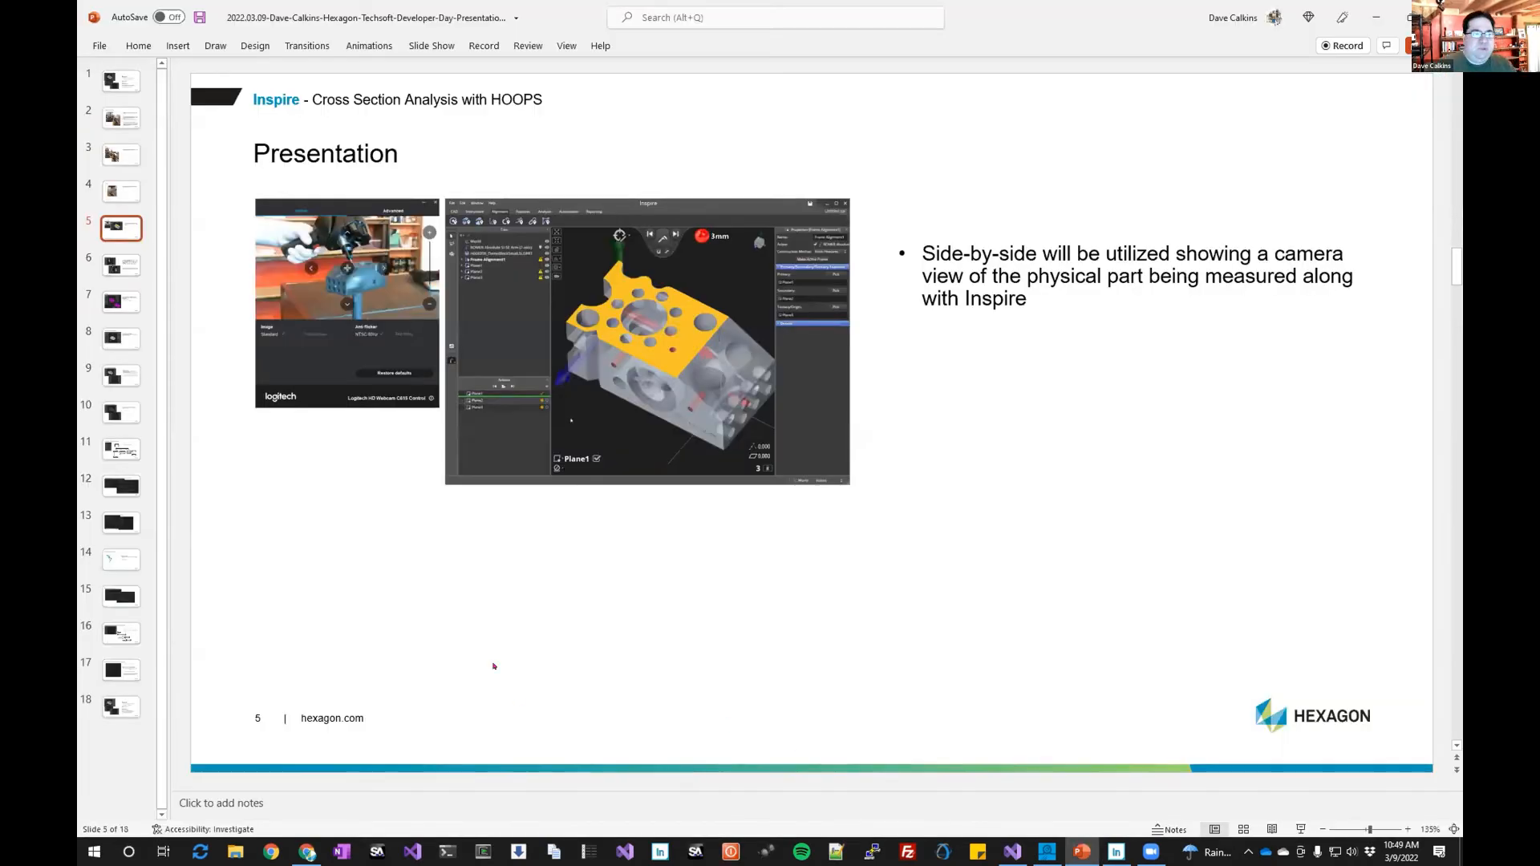
pyautogui.scroll(-1, 455, 629)
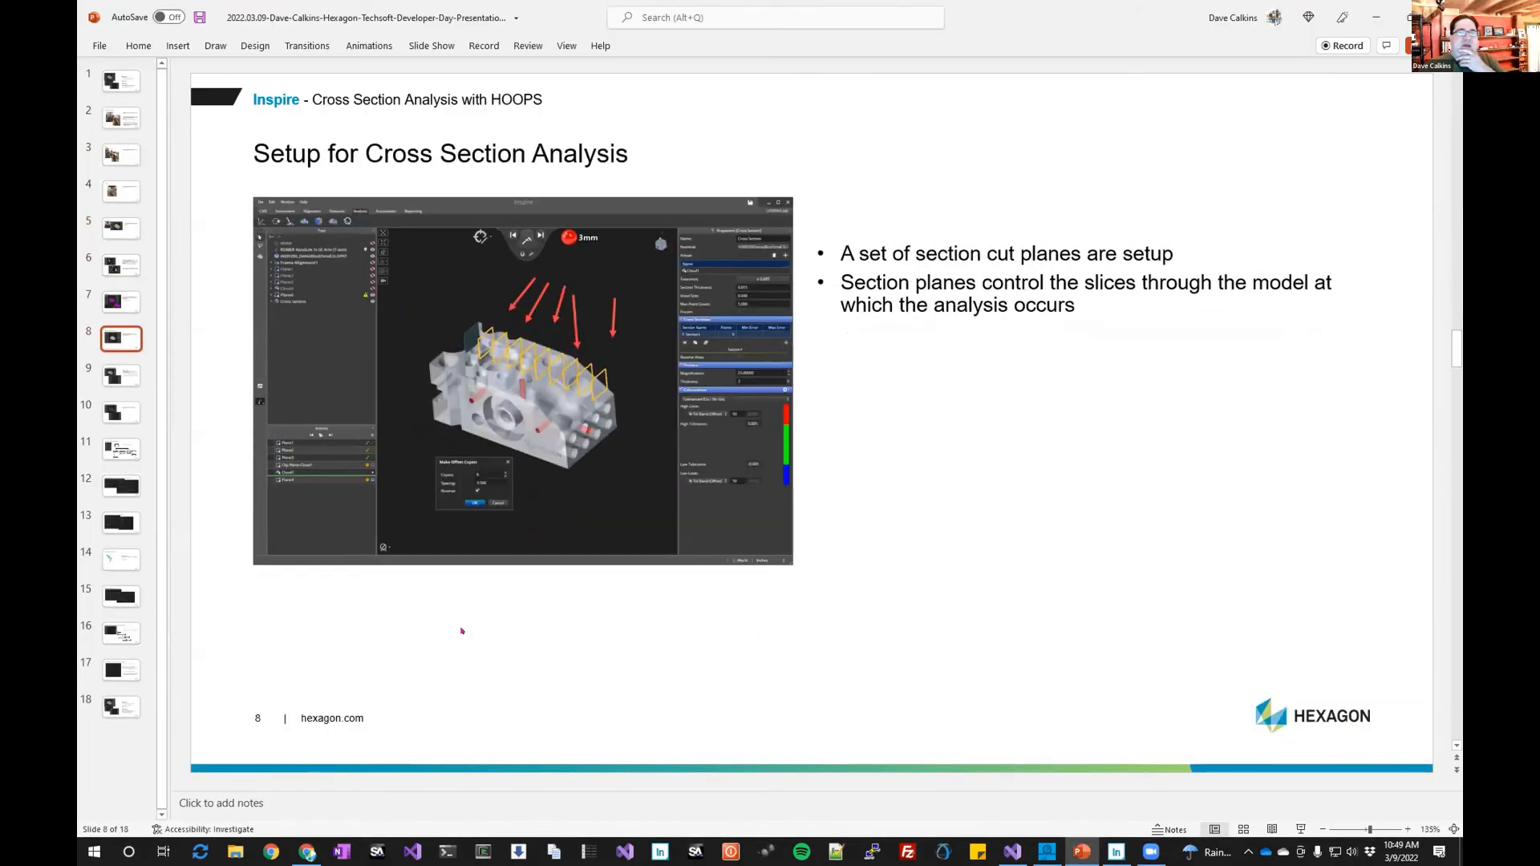
pyautogui.scroll(-1, 462, 630)
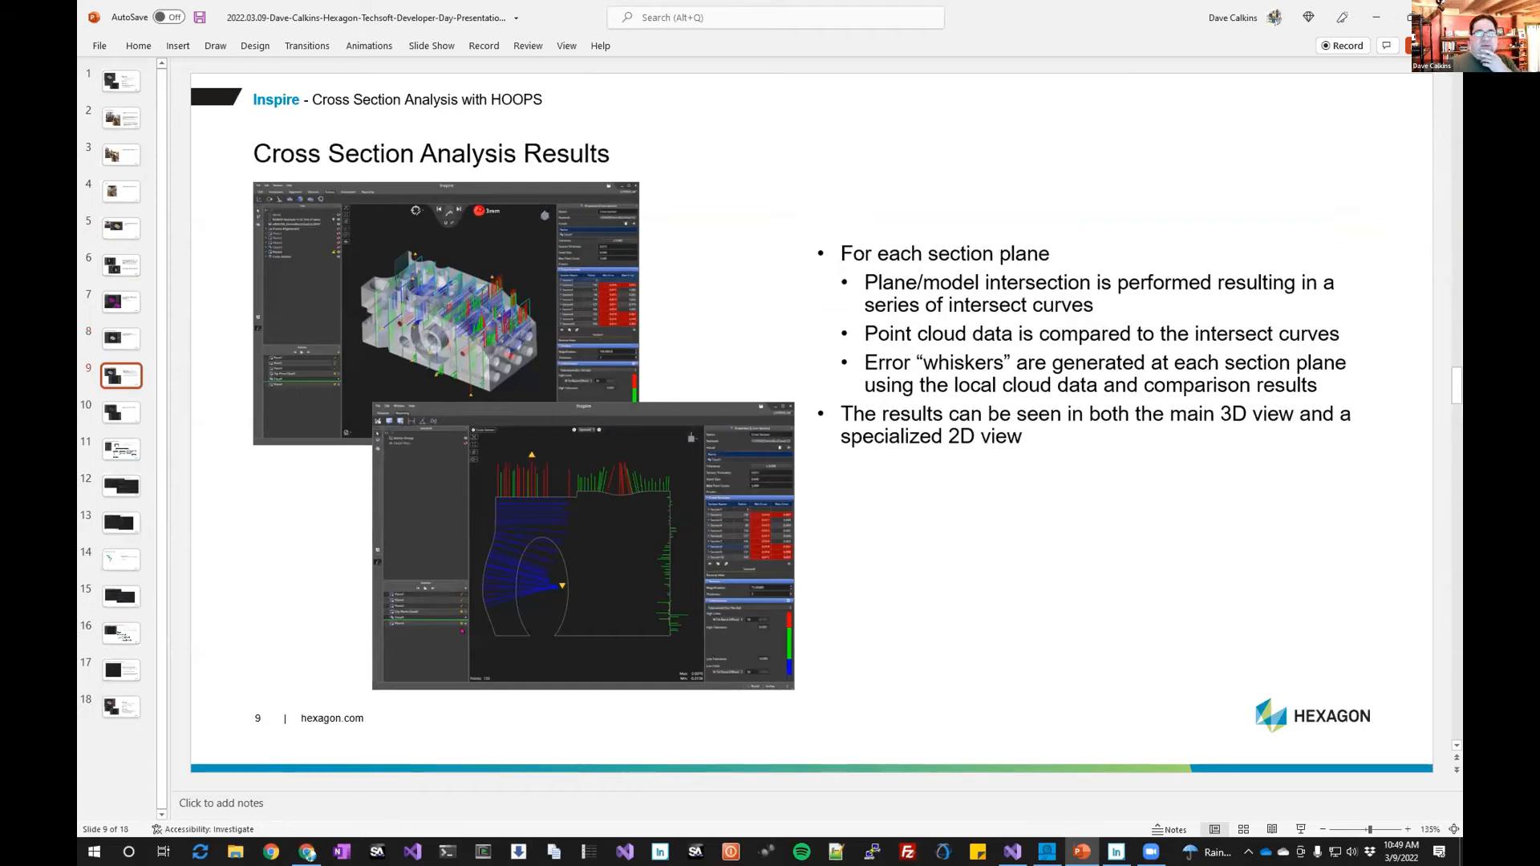
pyautogui.scroll(-1, 459, 630)
pyautogui.scroll(-1, 455, 629)
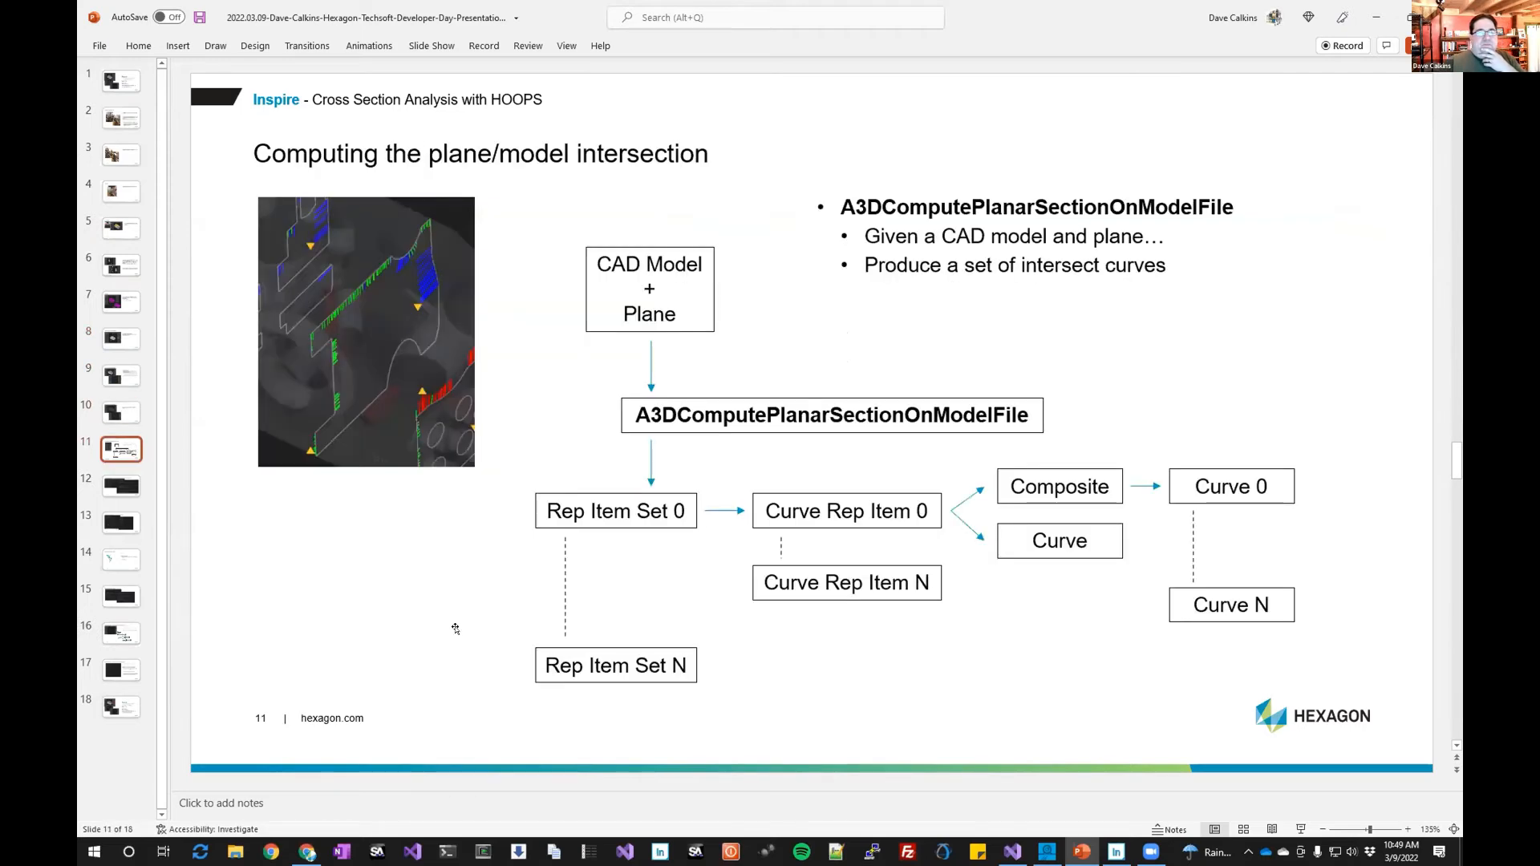